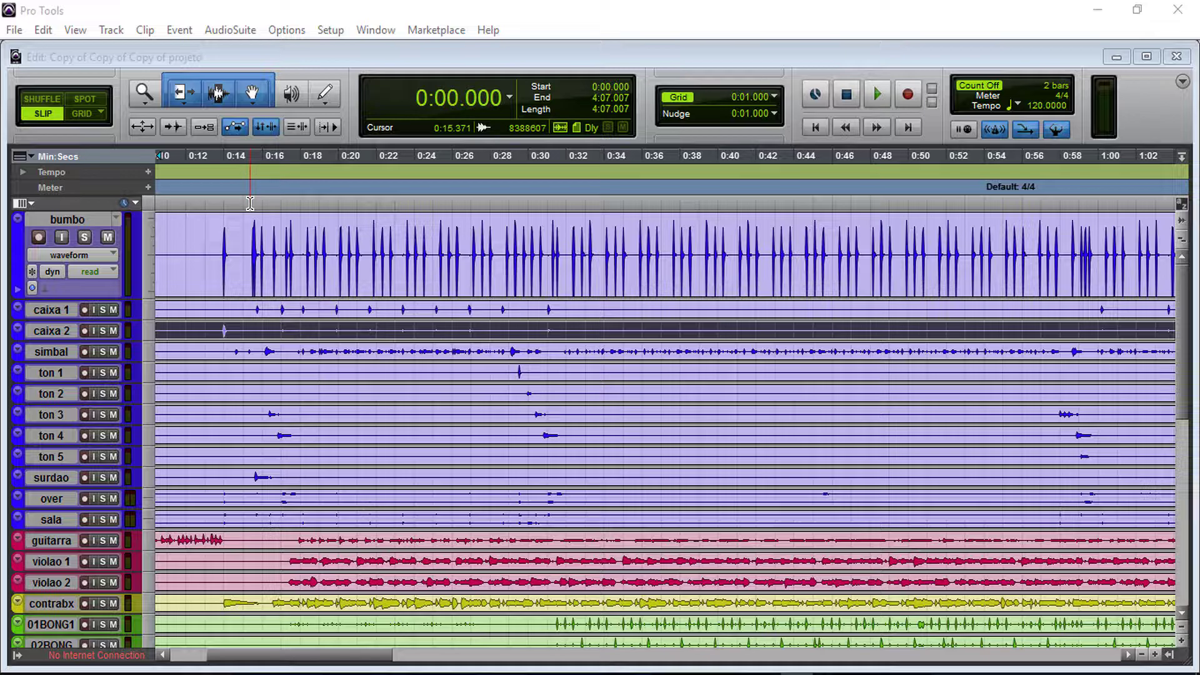
Separate the clips on all tracks at about 0:15.371.
click(250, 203)
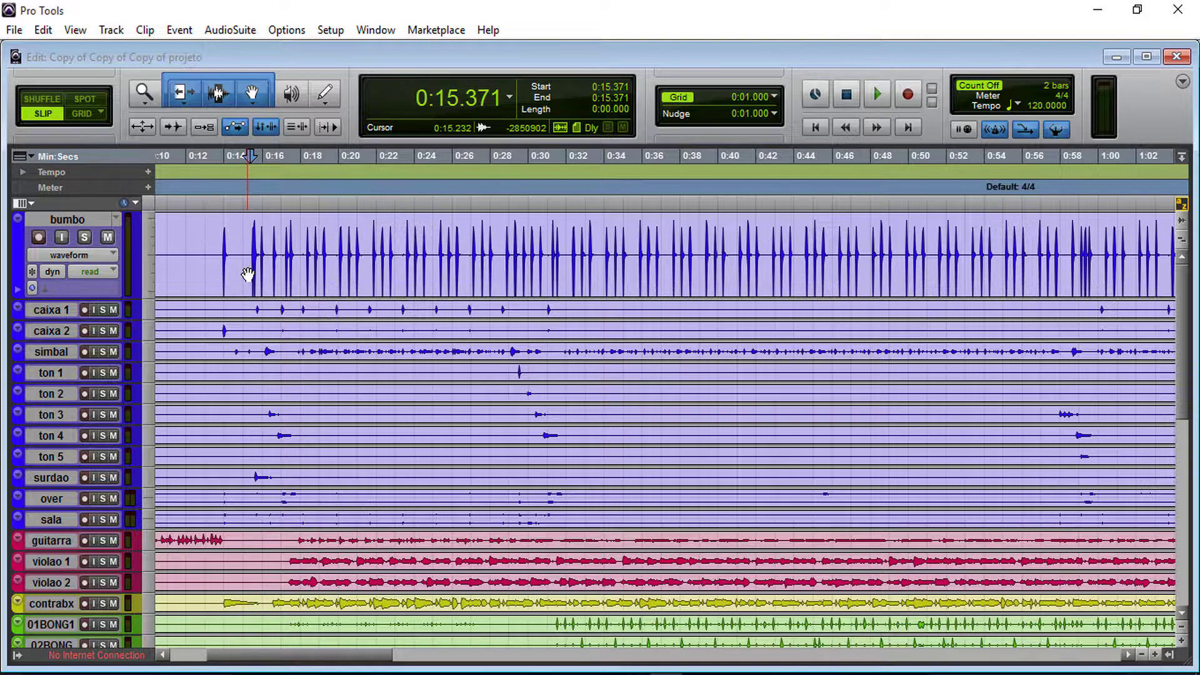
click(43, 35)
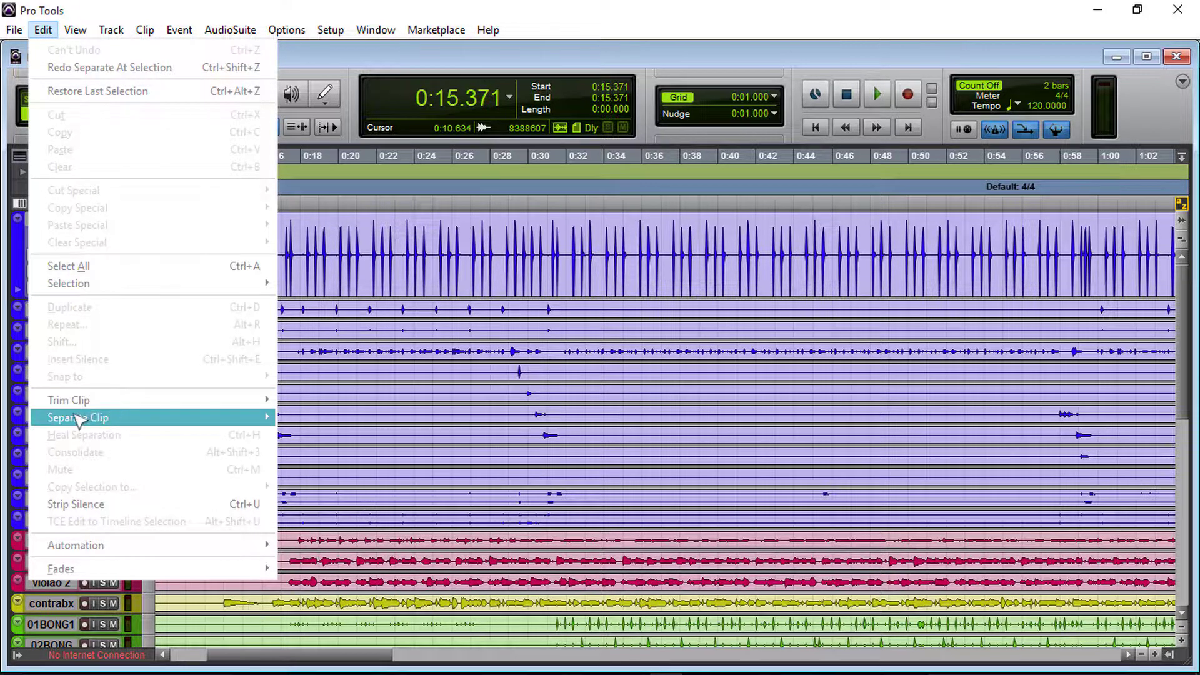
mouse_move(50, 423)
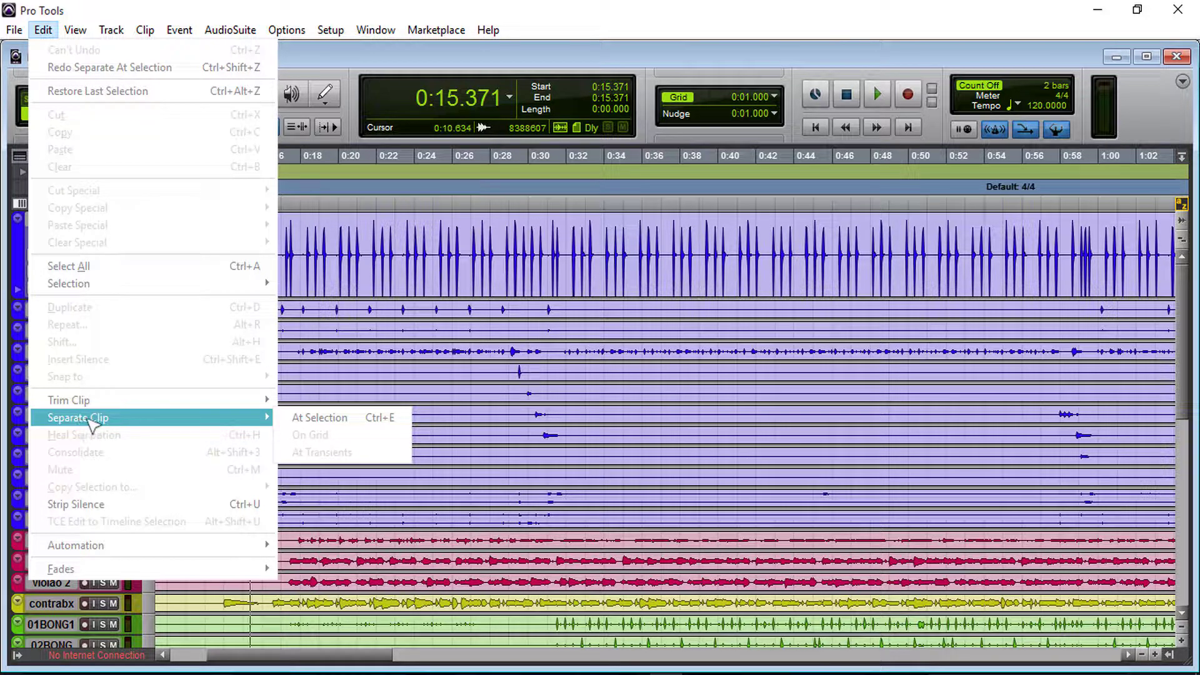
click(326, 420)
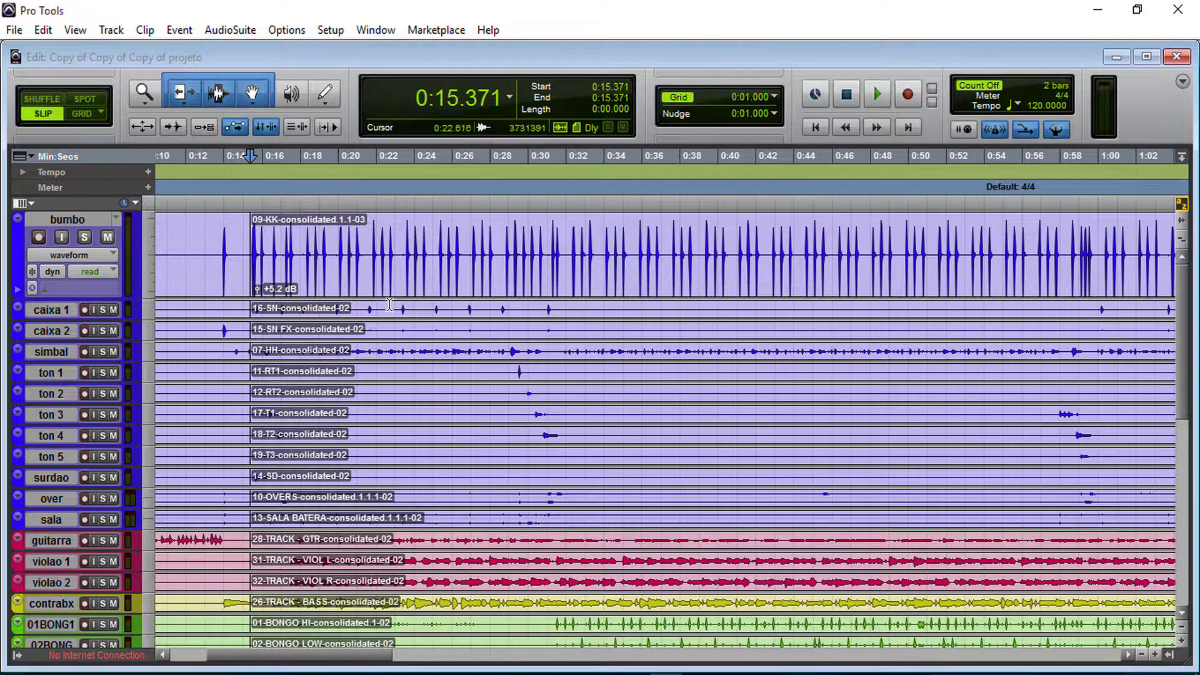
Separate the clips on all tracks at about 0:25.077 to close off the section.
click(429, 201)
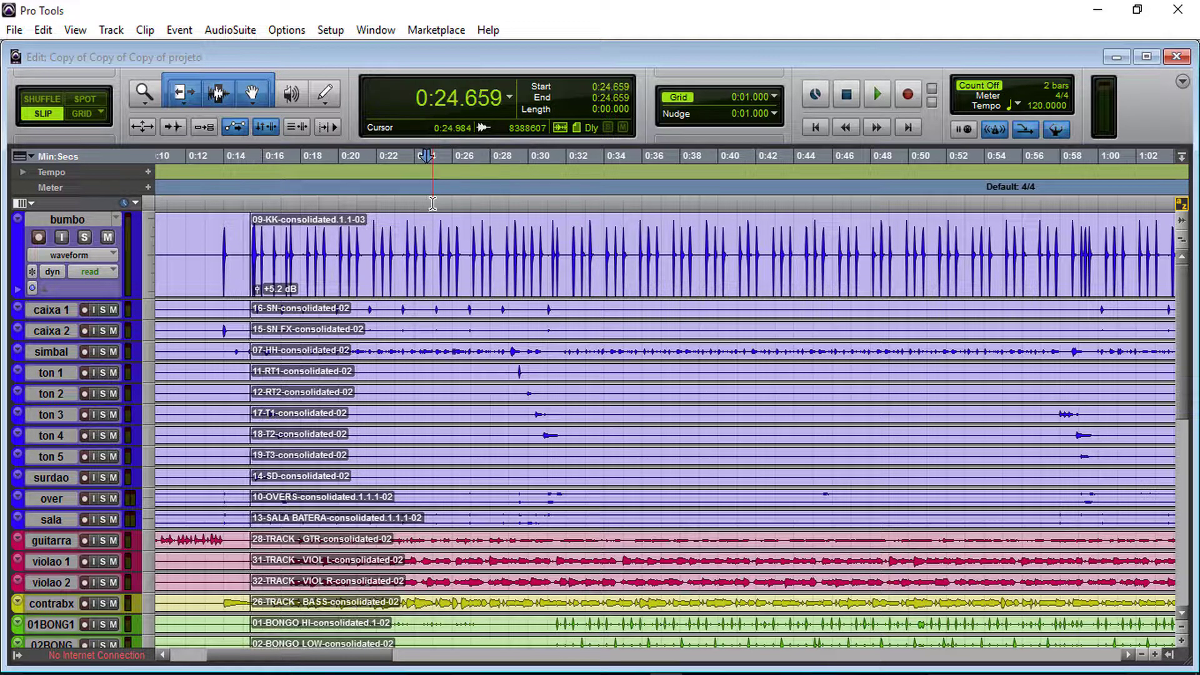
click(434, 202)
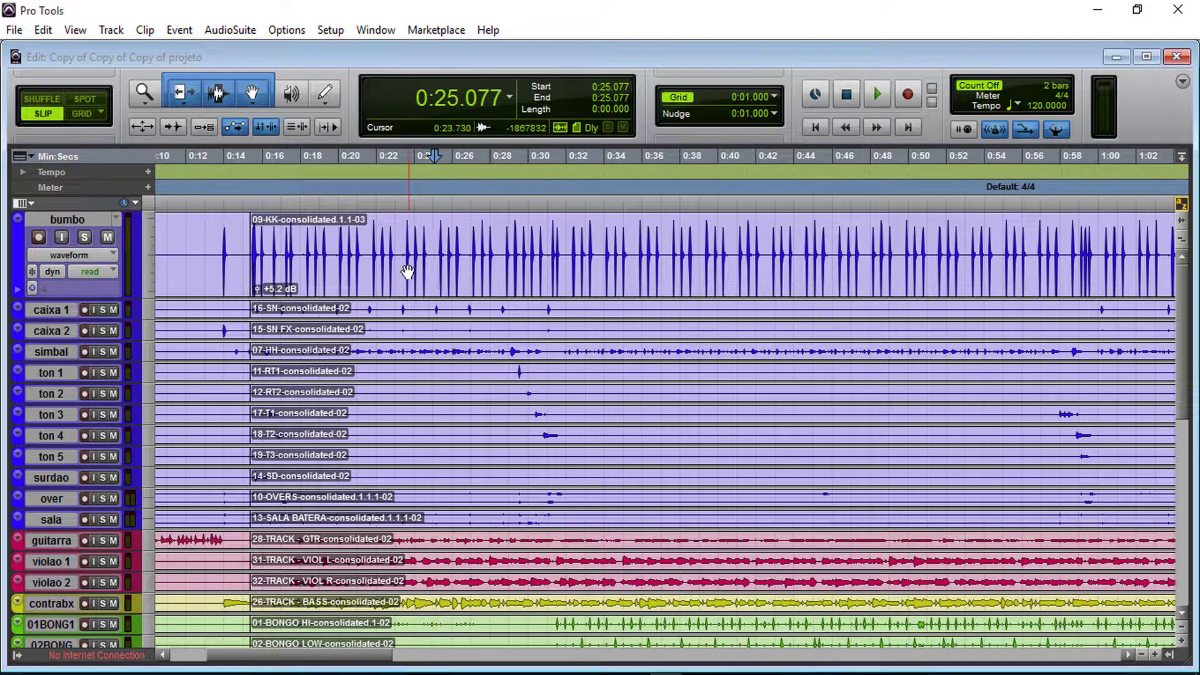
click(50, 31)
mouse_move(149, 420)
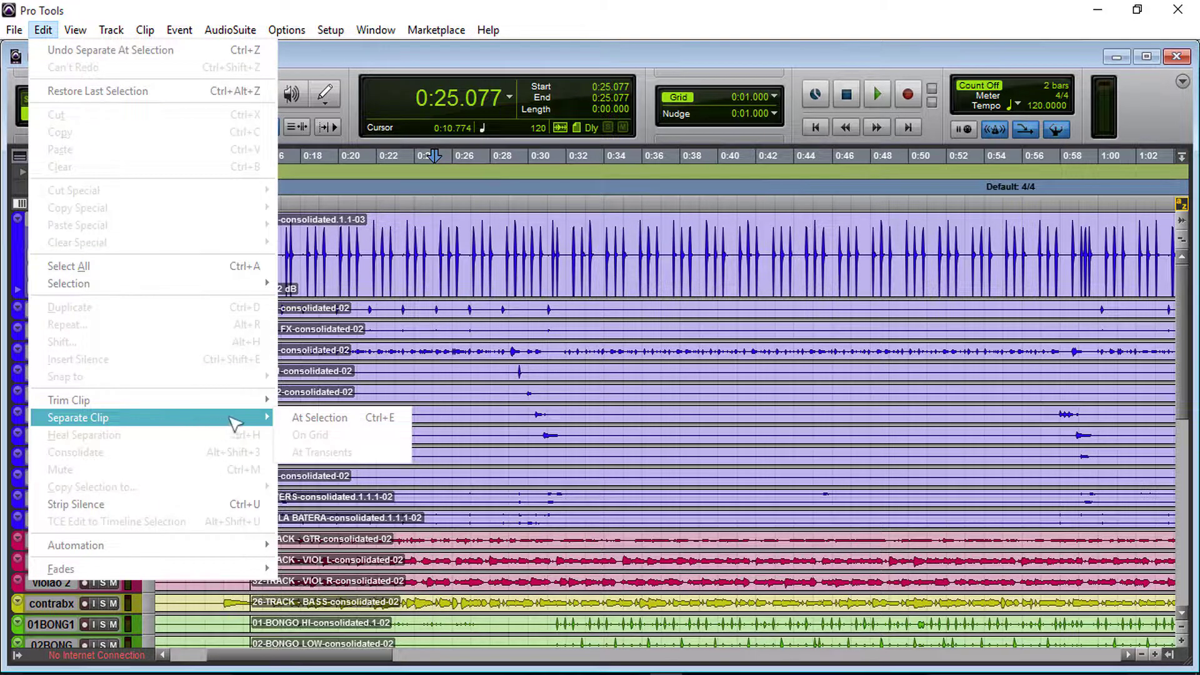
click(331, 418)
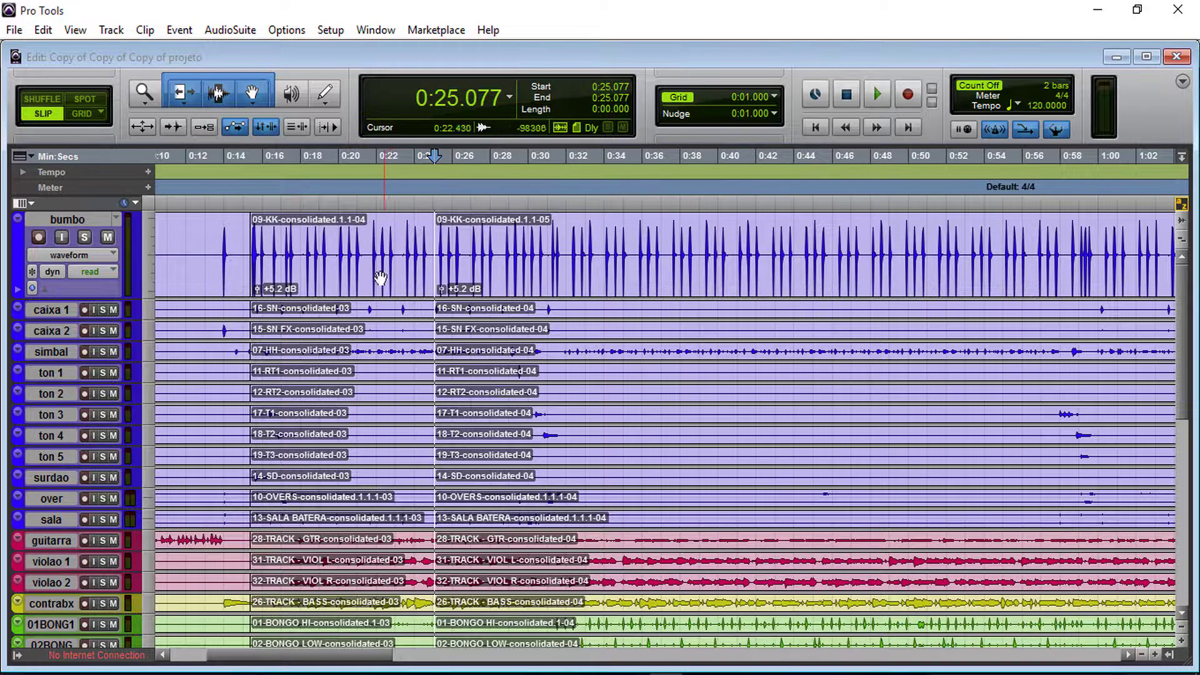
Check the separated section by selecting its individual clips on the bumbo, caixa 1 and caixa 2 tracks.
click(343, 292)
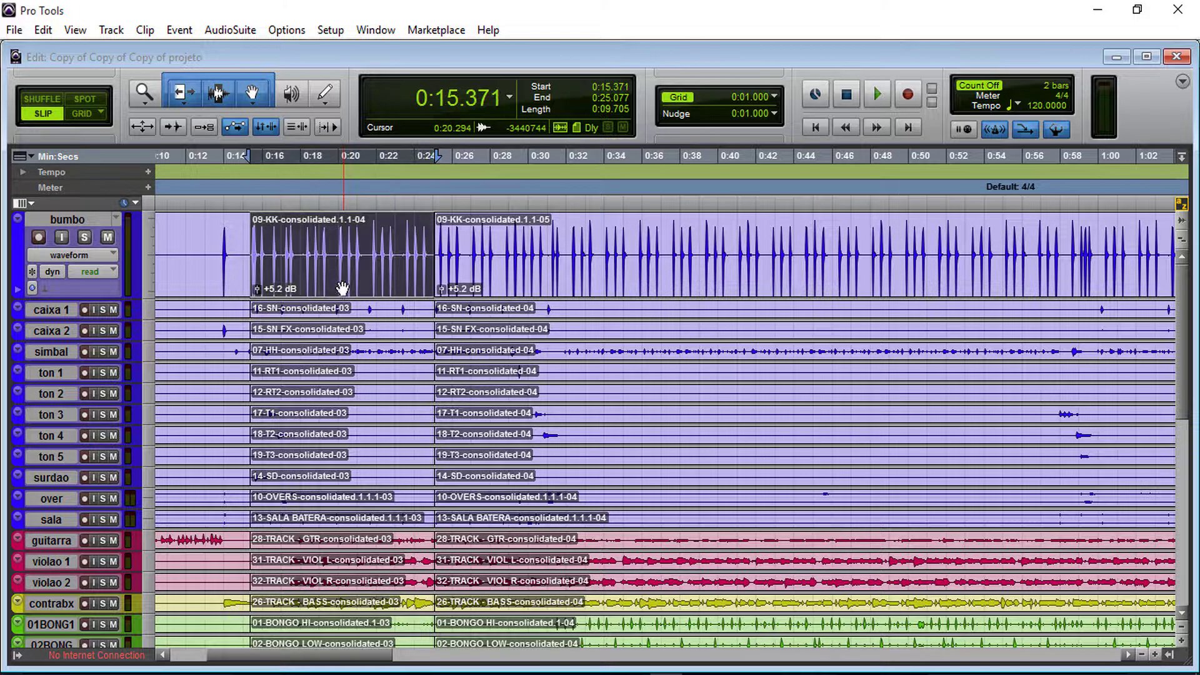
click(358, 315)
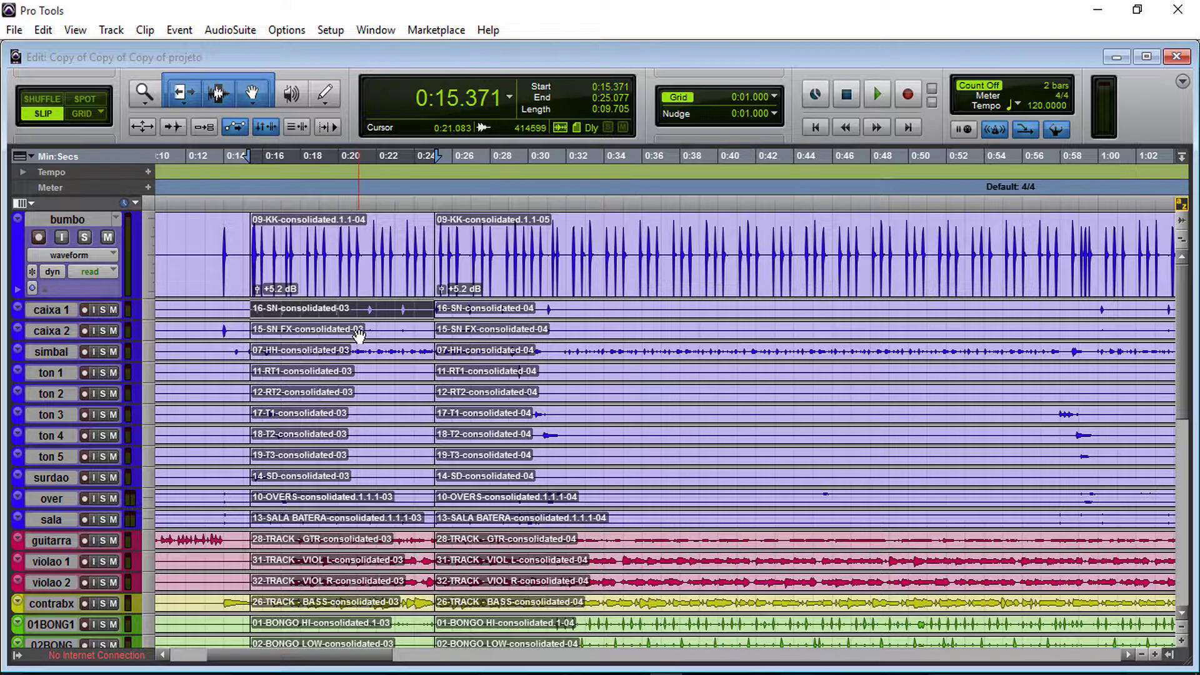
click(355, 334)
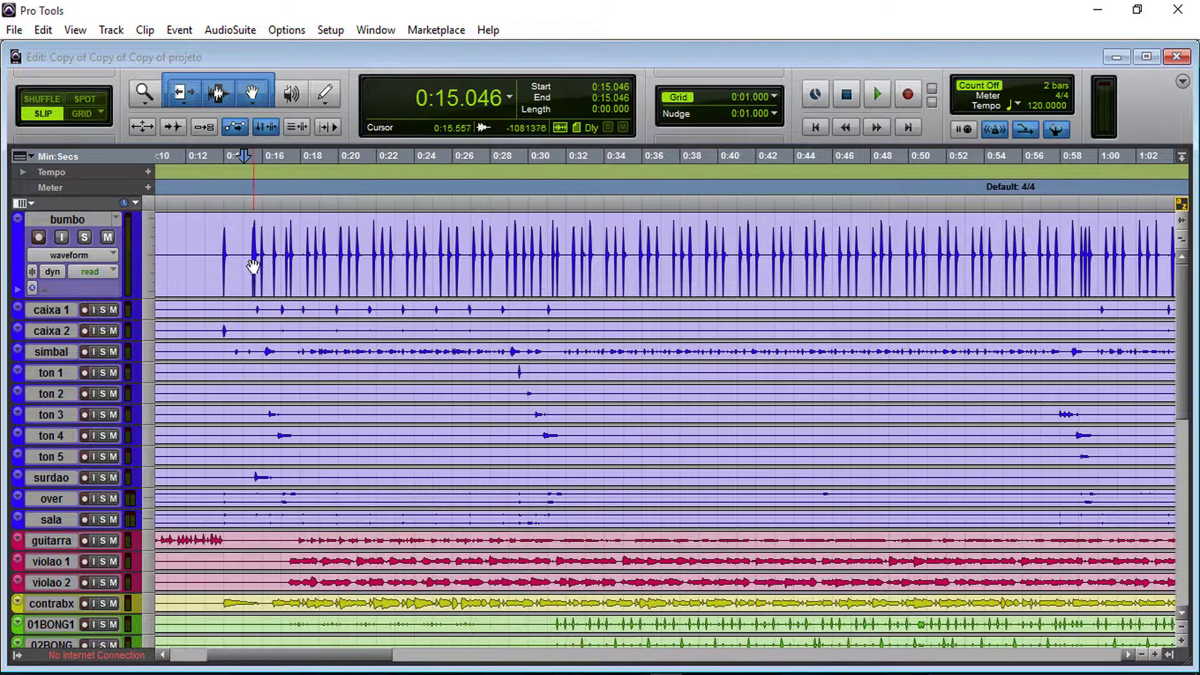
Separate the clips on all tracks at 0:15.000 and at about 0:25.124.
click(242, 222)
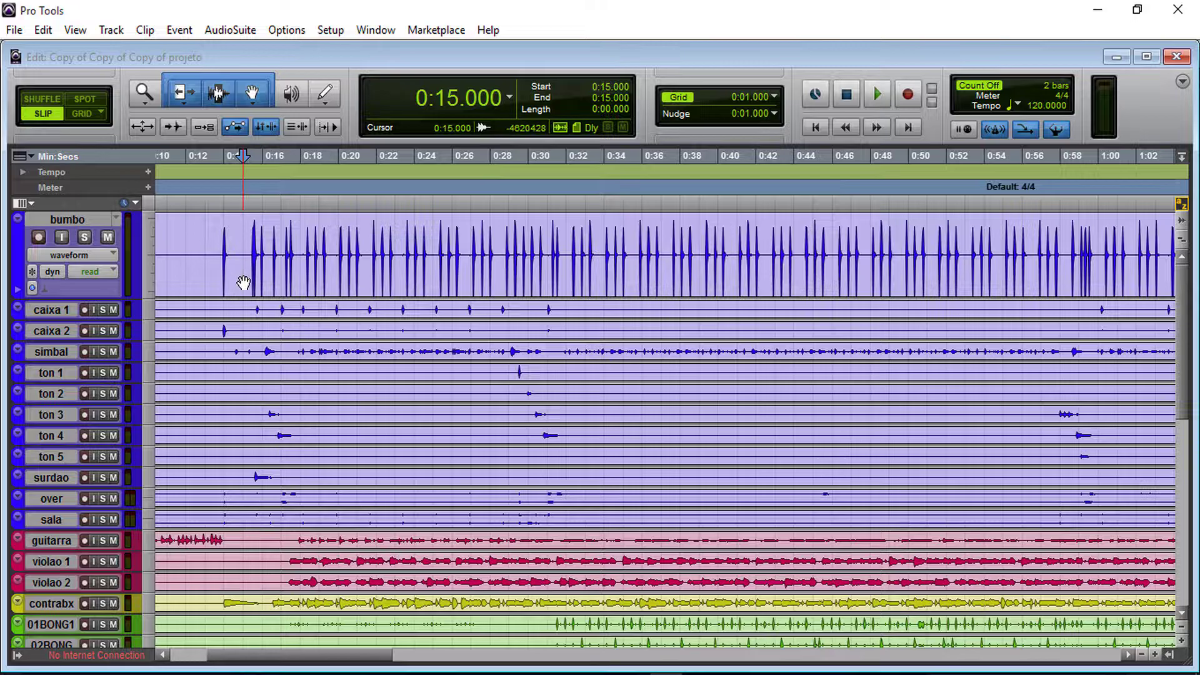
key(ctrl+e)
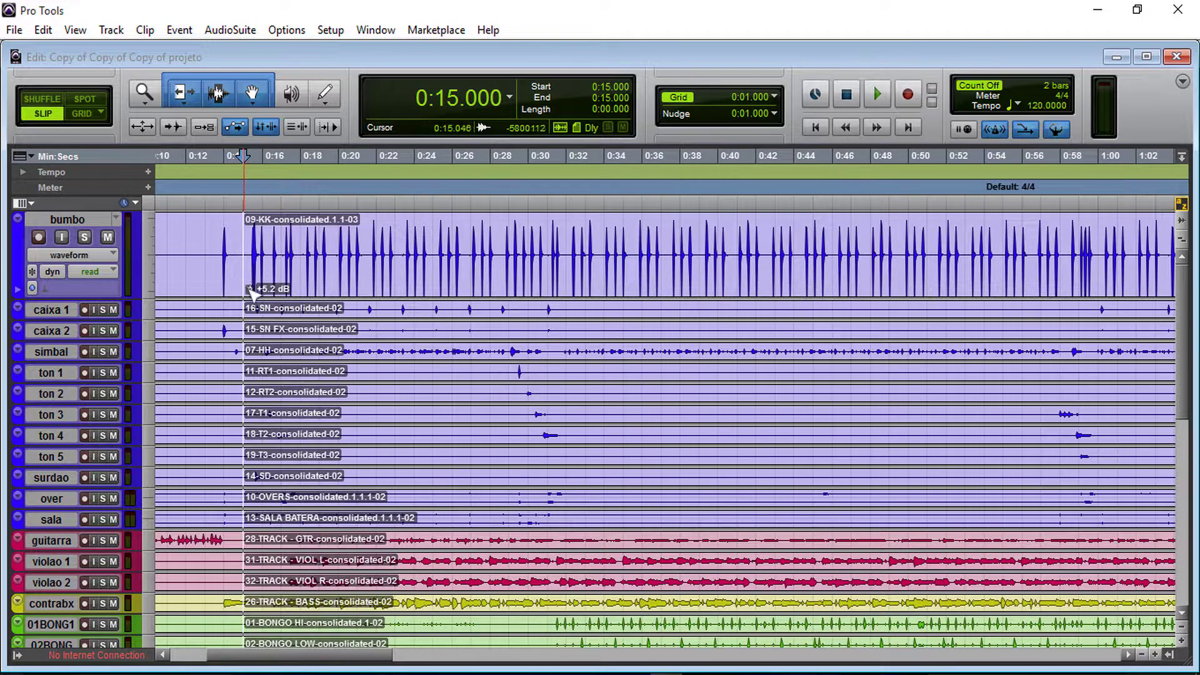
click(441, 237)
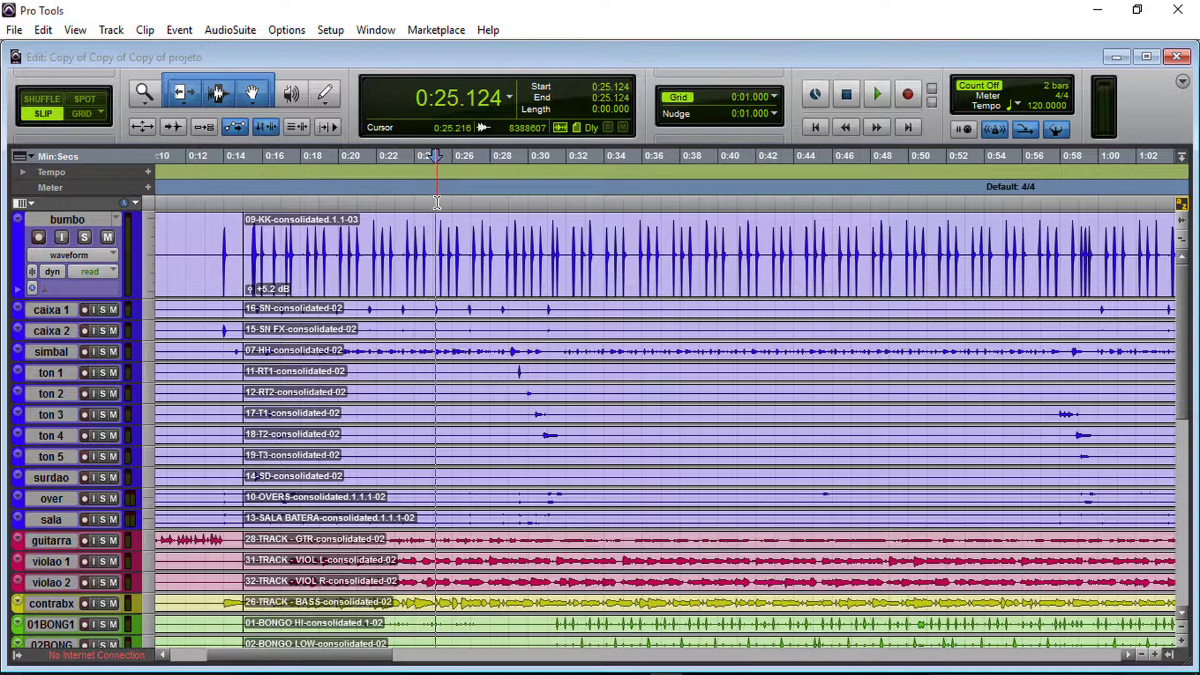
key(ctrl+e)
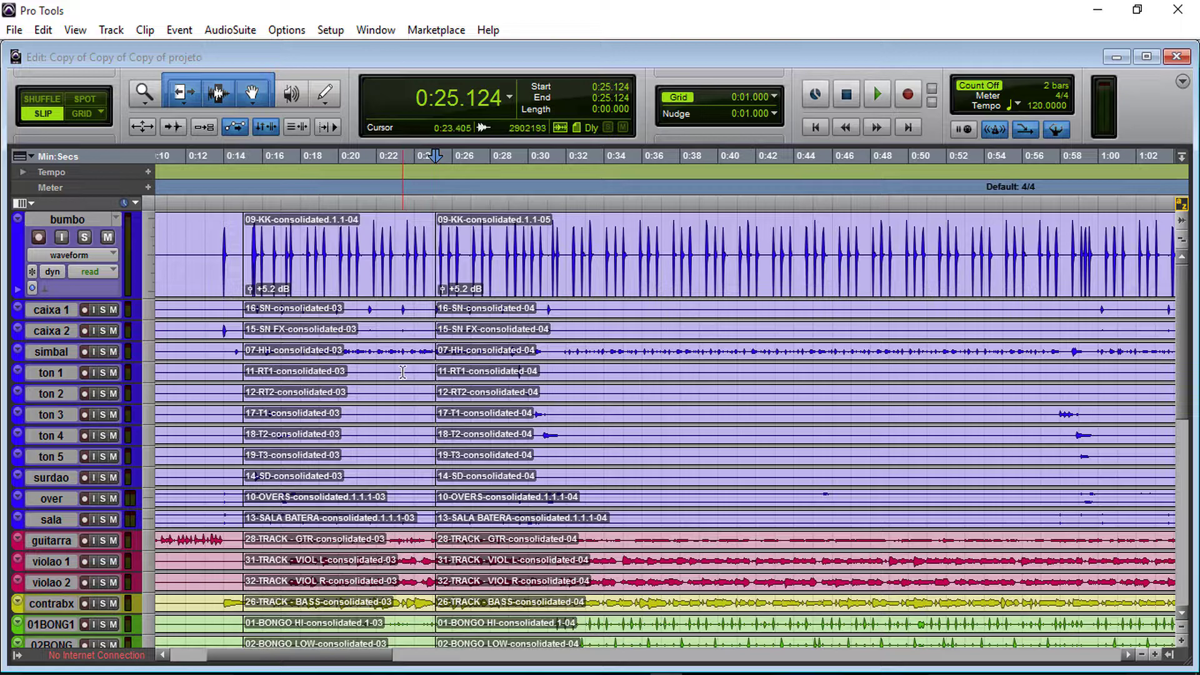
Check the new bumbo clip, and undo both clip separations.
click(364, 283)
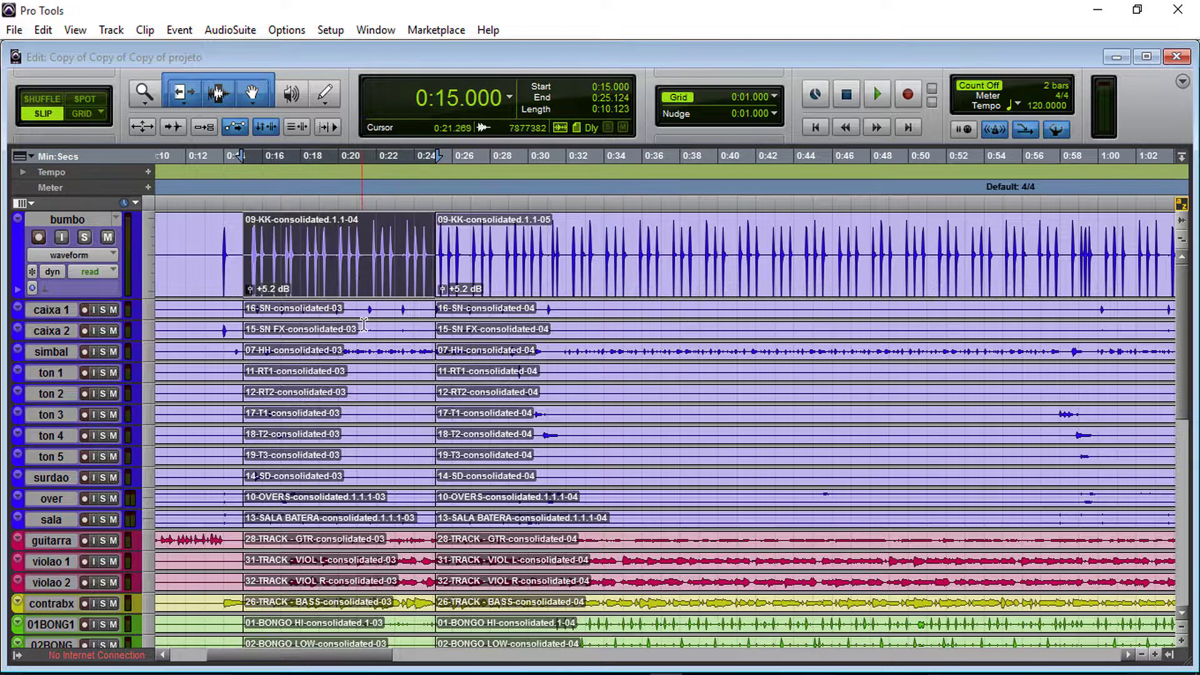
click(371, 324)
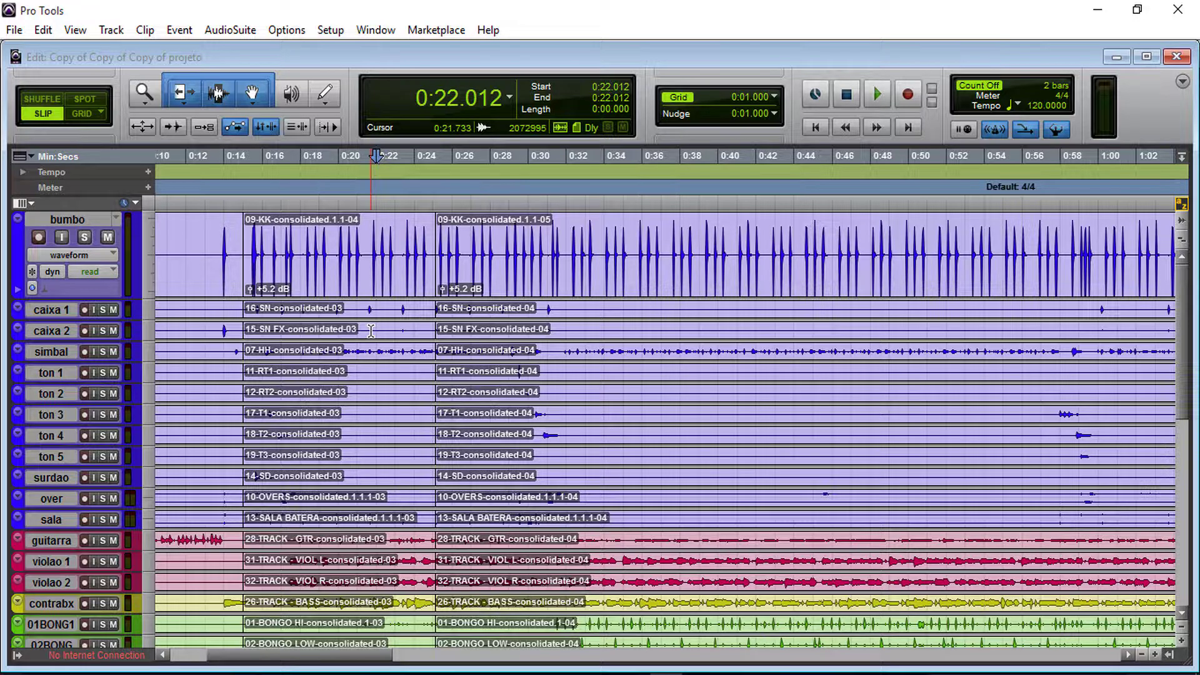
key(ctrl+z)
key(ctrl+z)
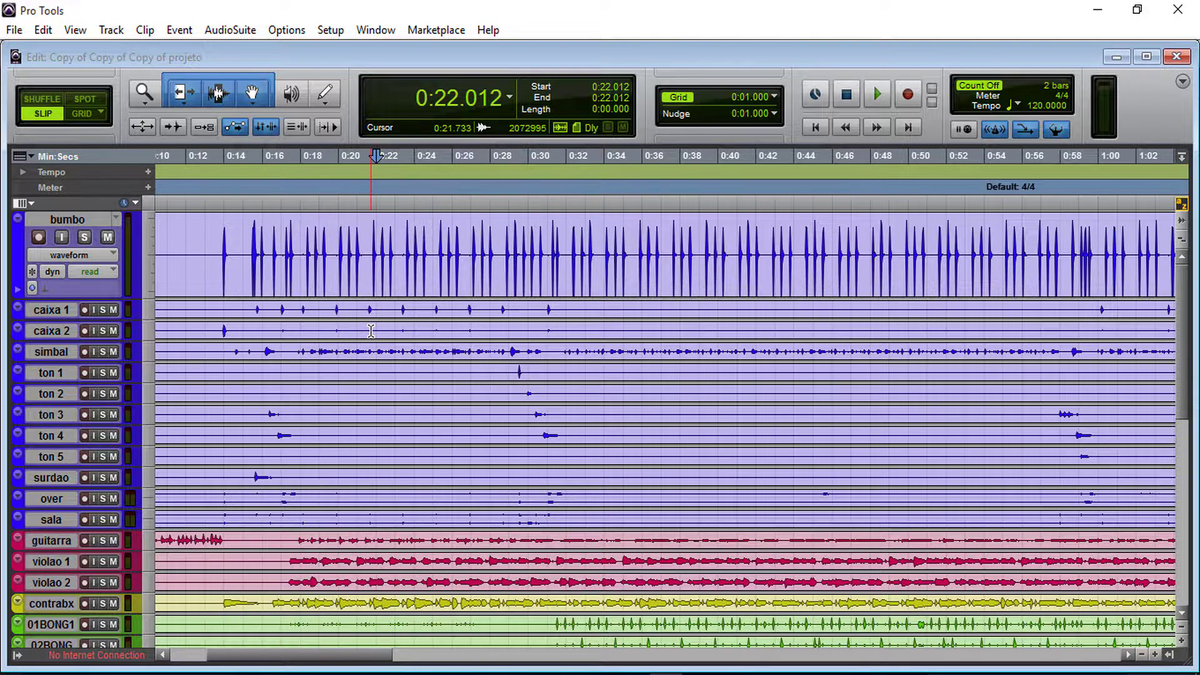
click(45, 30)
mouse_move(78, 418)
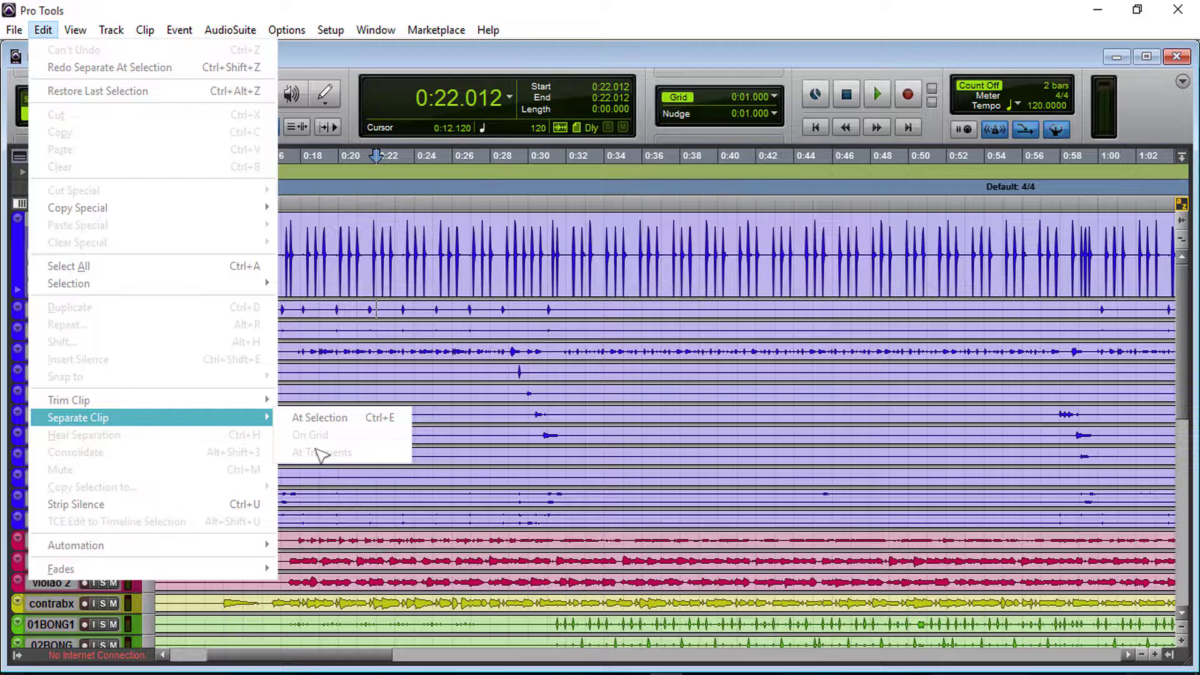
click(373, 64)
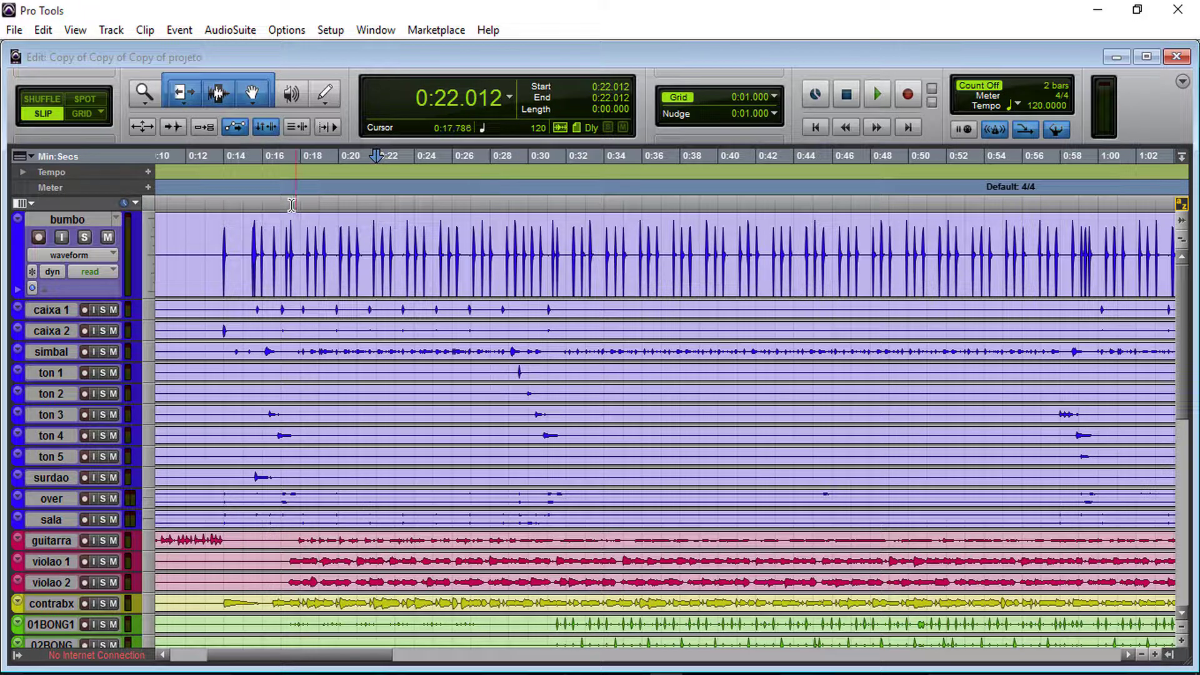
Separate the clips on the grid across all tracks within the range from about 0:15.464 to 0:26.656, adjusting the pre-separate amount.
drag(251, 203, 464, 212)
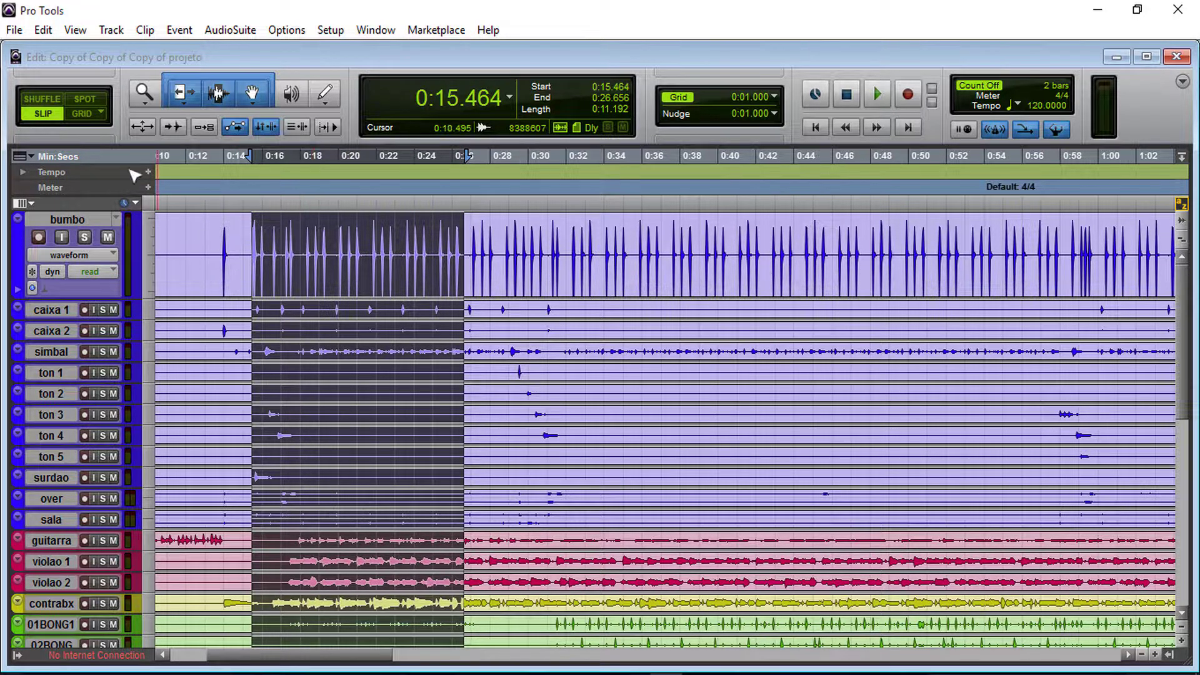
click(43, 30)
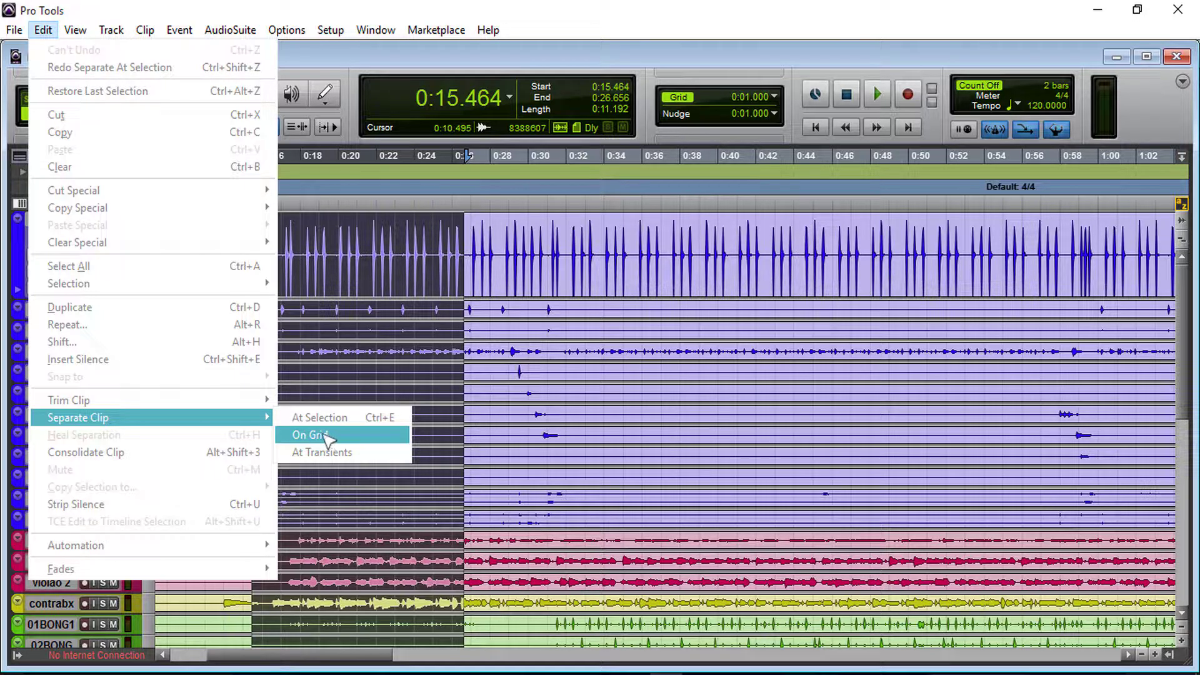
click(310, 435)
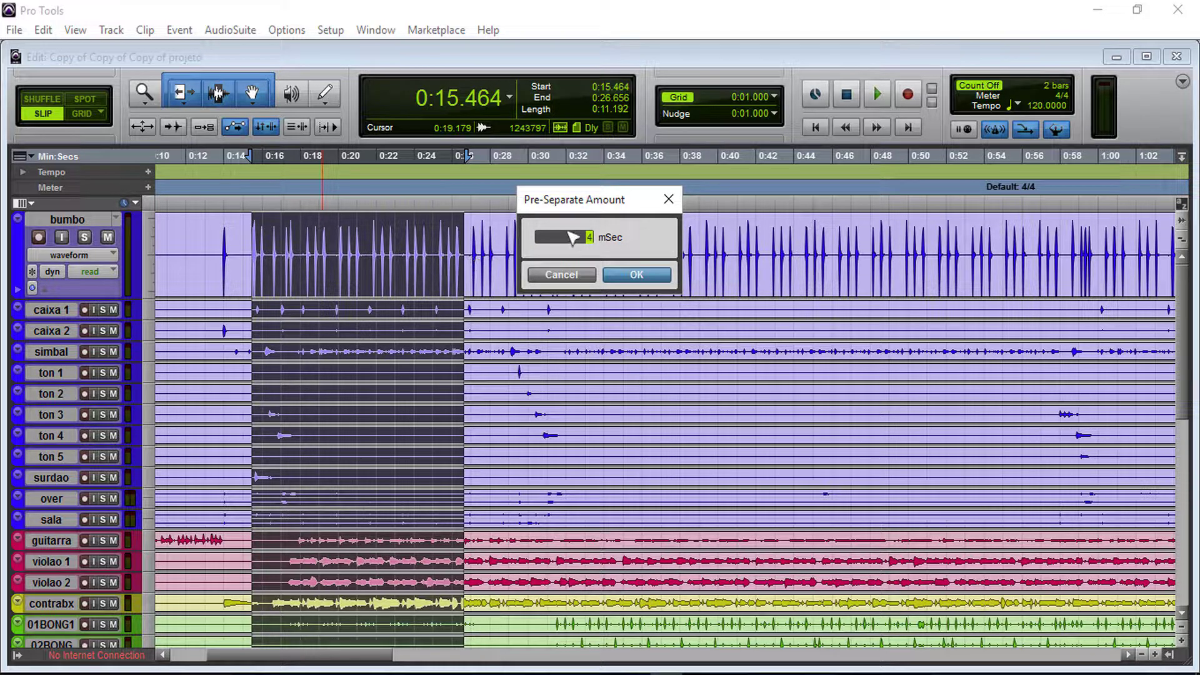
key(Up)
key(Up)
key(Up)
key(Up)
click(638, 277)
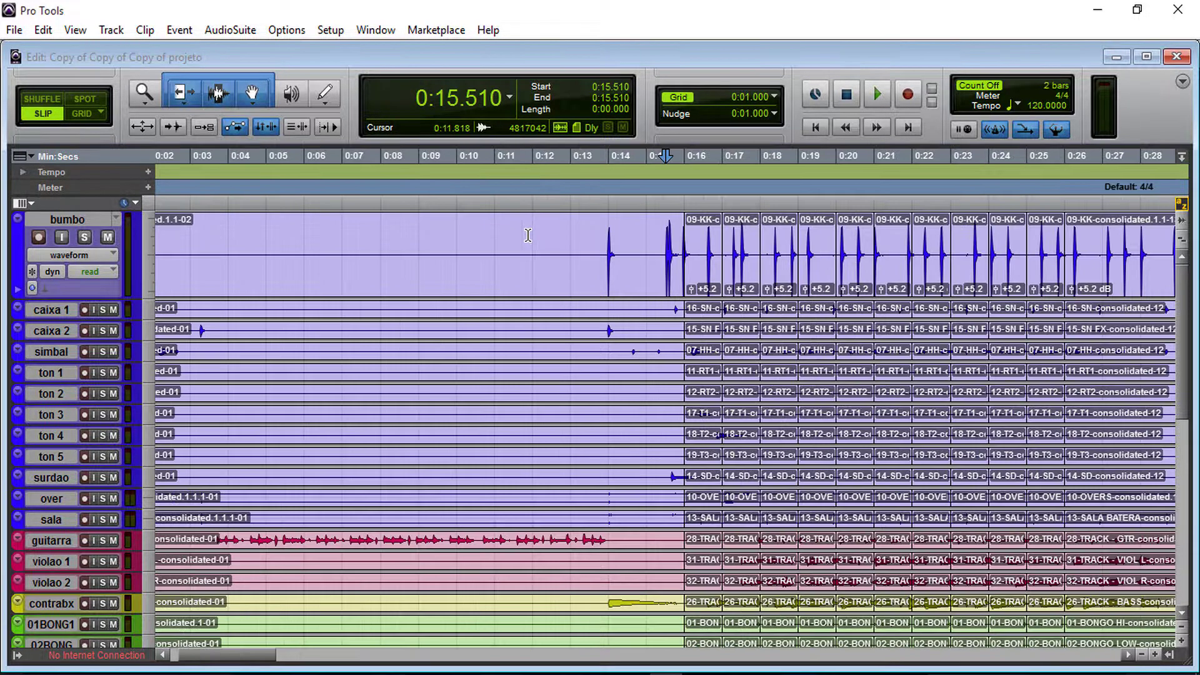
Examine the grid-separated clips between 0:16 and 0:21, selecting individual pieces on the bumbo and caixa 1 tracks.
key(t)
key(t)
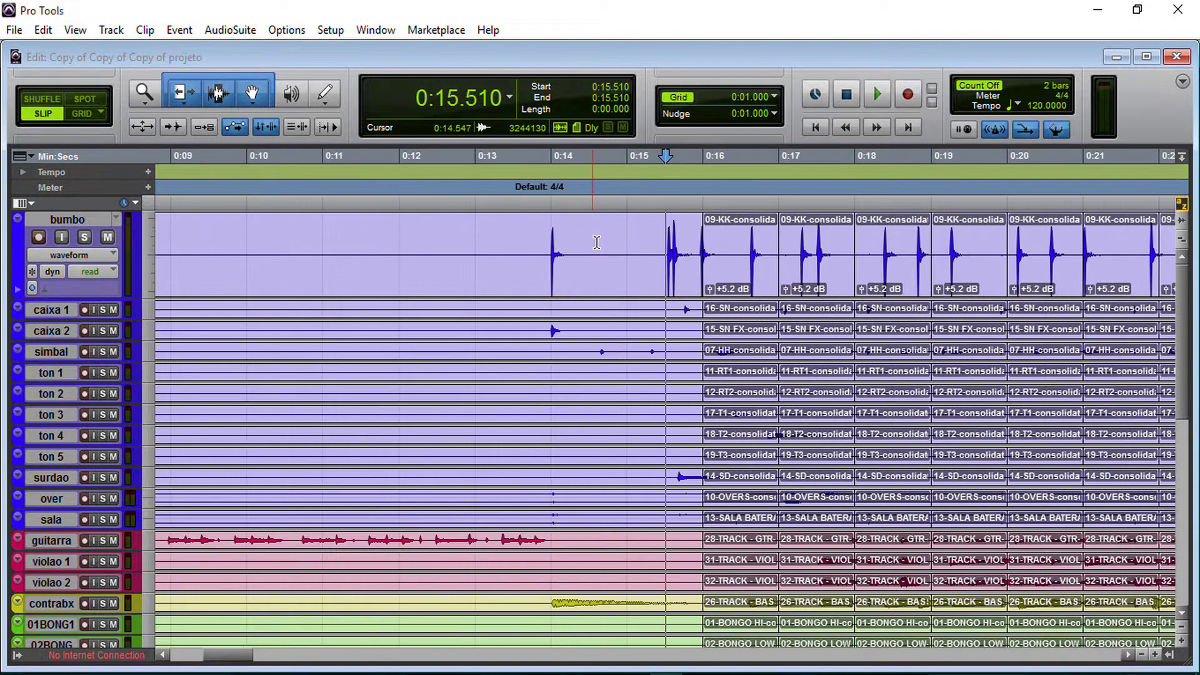
drag(228, 653, 249, 656)
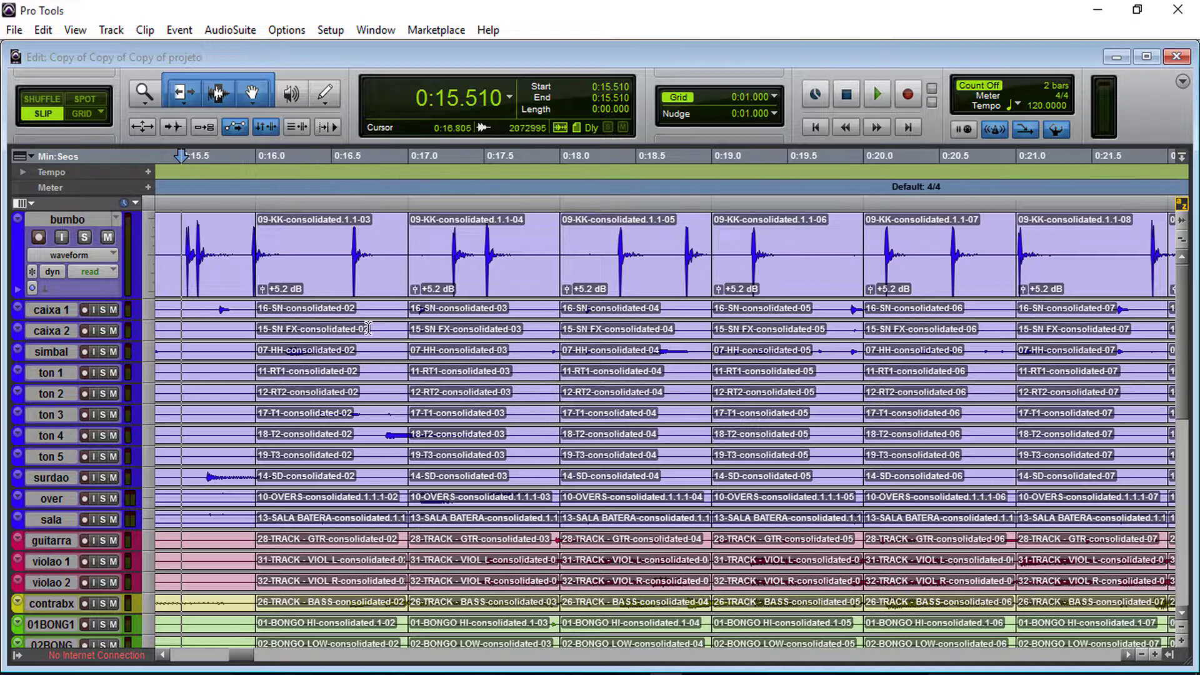
click(334, 280)
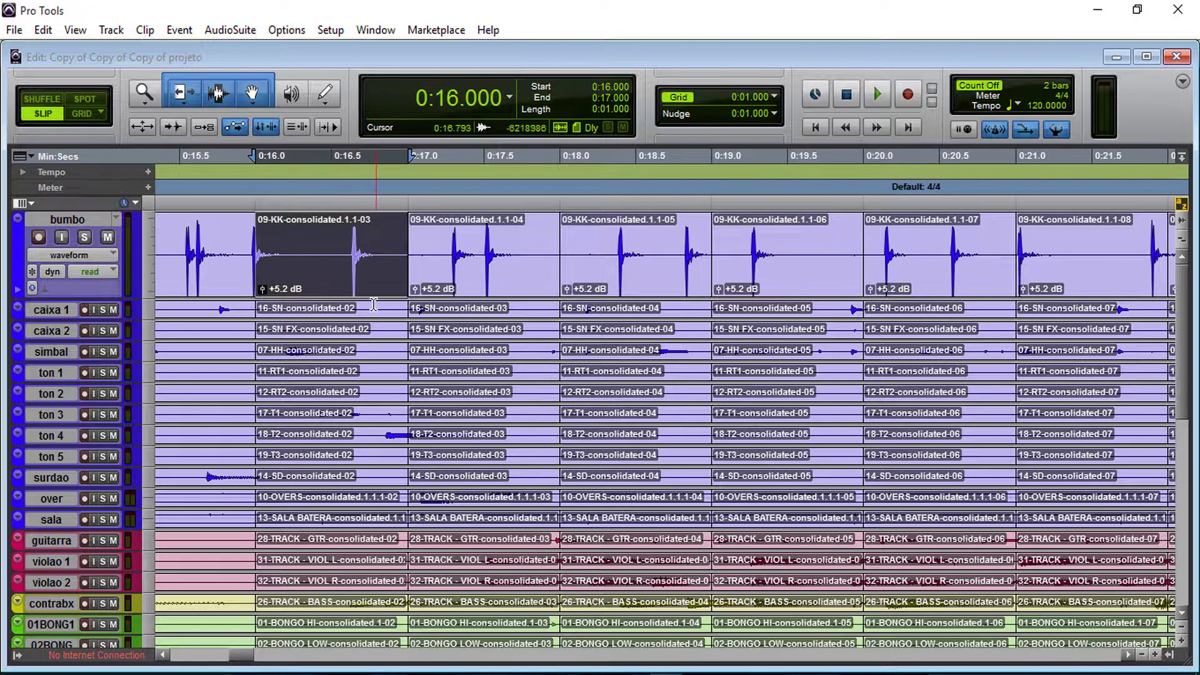
click(356, 315)
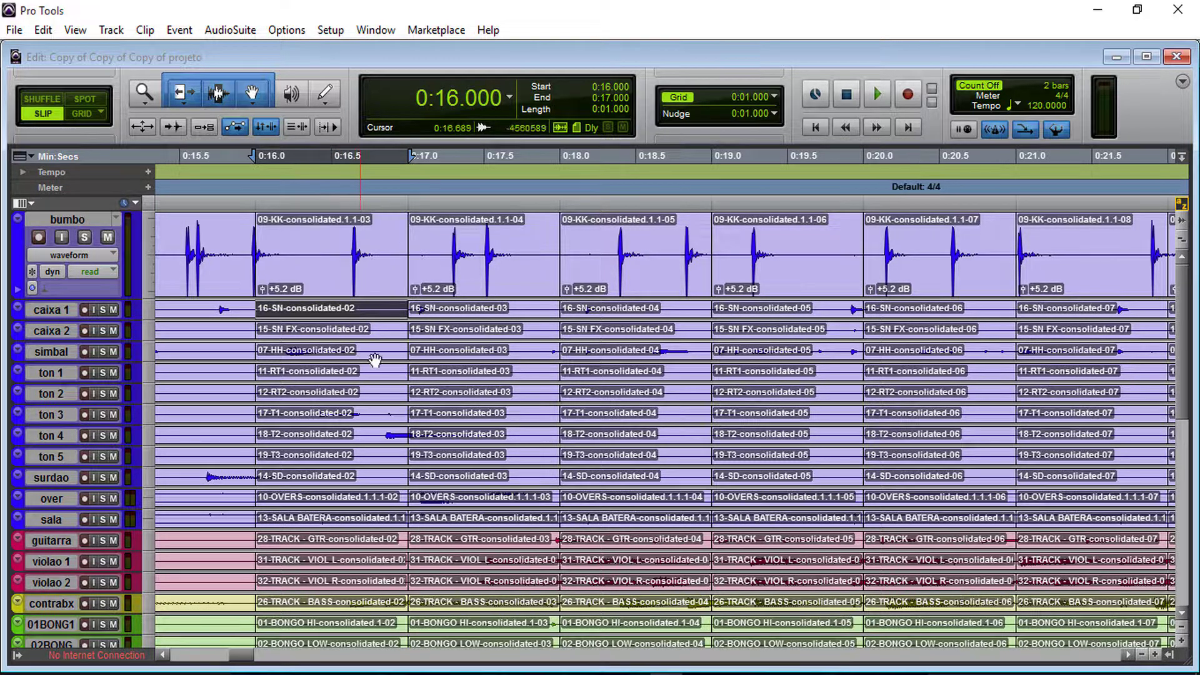
click(524, 317)
click(522, 317)
click(515, 317)
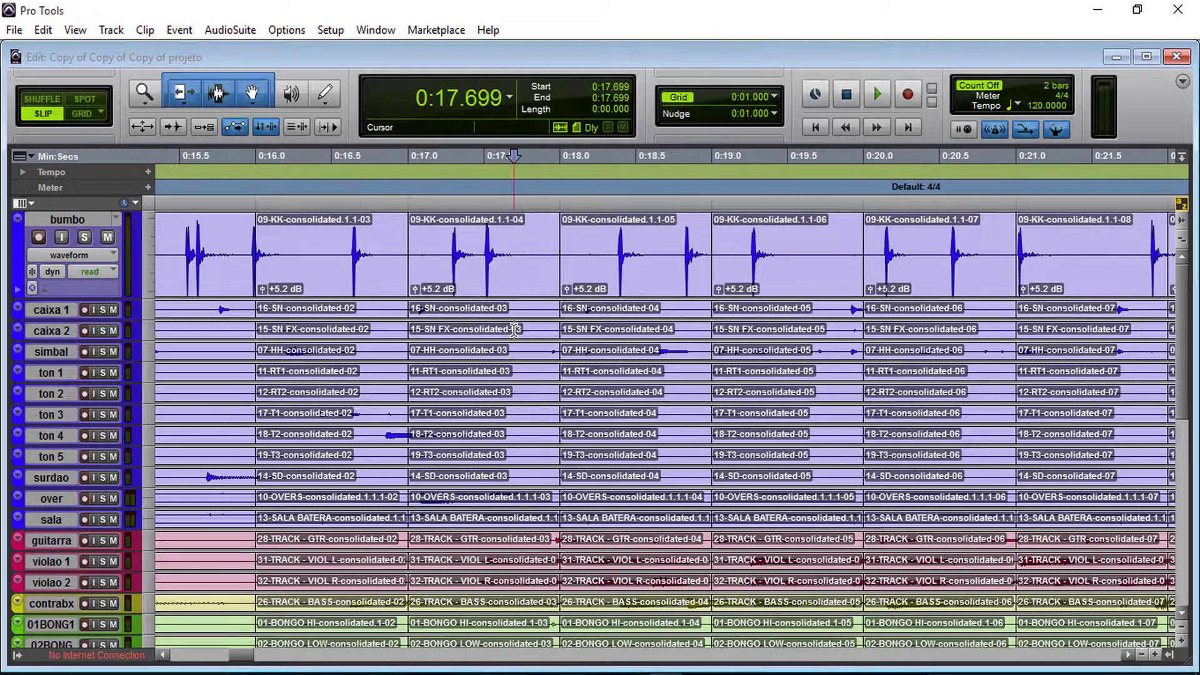
click(650, 281)
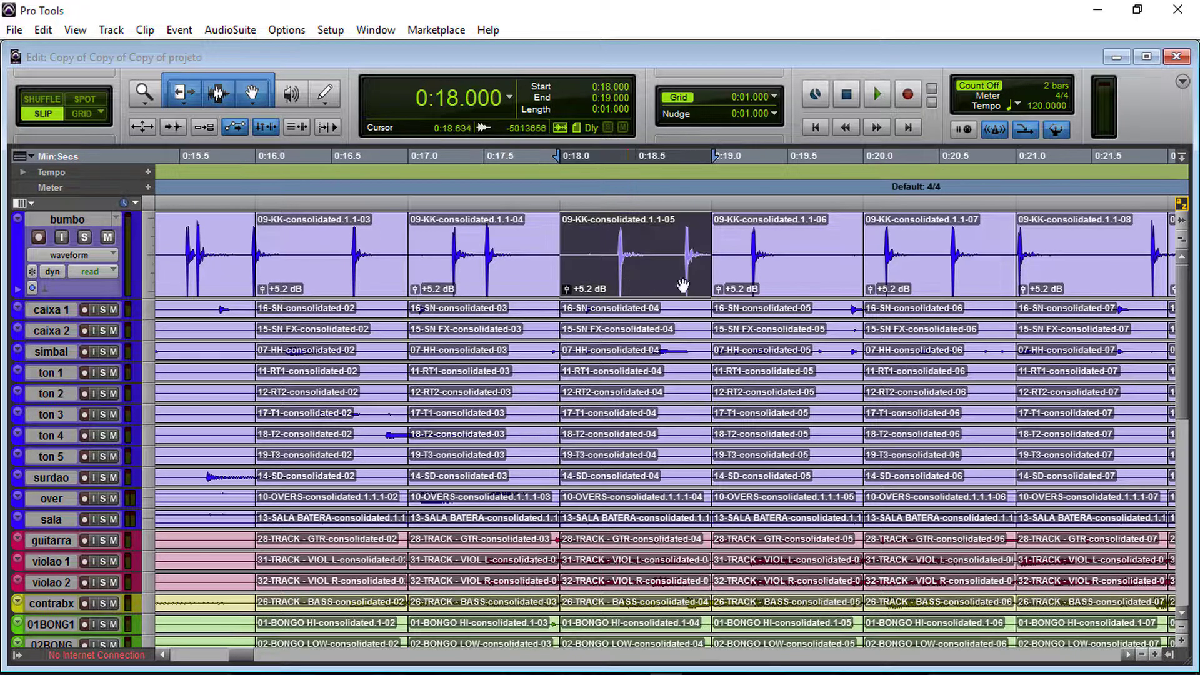
click(793, 278)
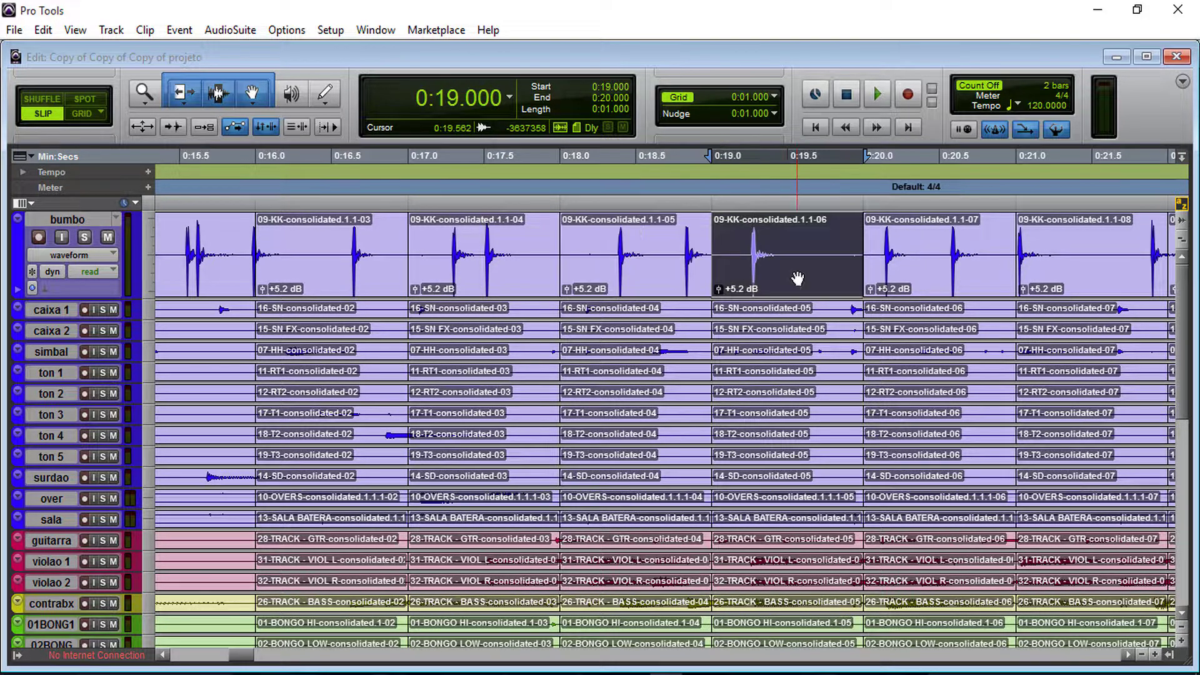
click(923, 279)
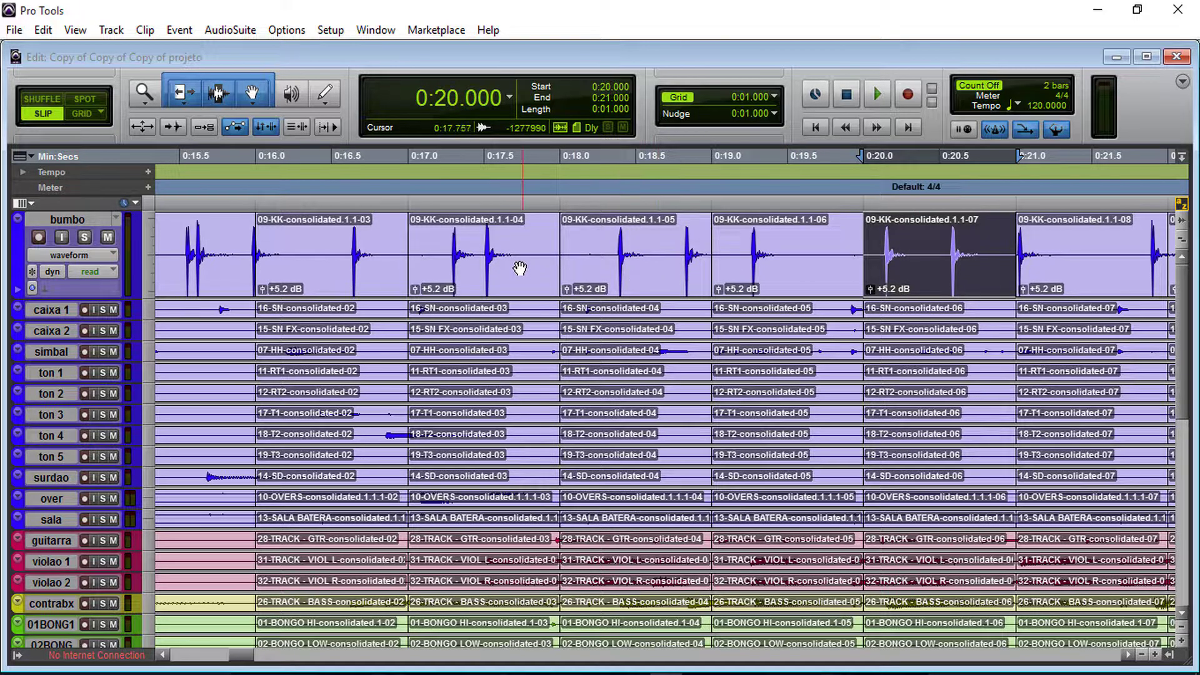
click(500, 293)
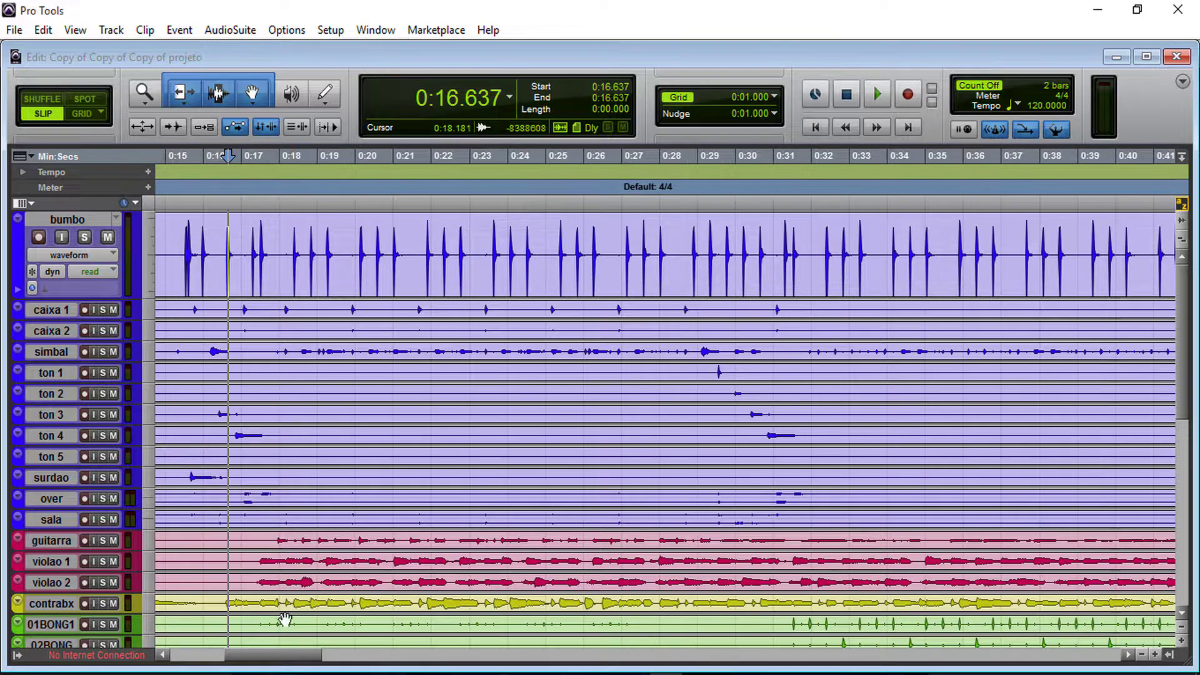
Separate the clips on all tracks at transients within the range from about 0:17.902 to 0:21.432, with a 0 ms pre-separate amount.
drag(275, 205, 409, 225)
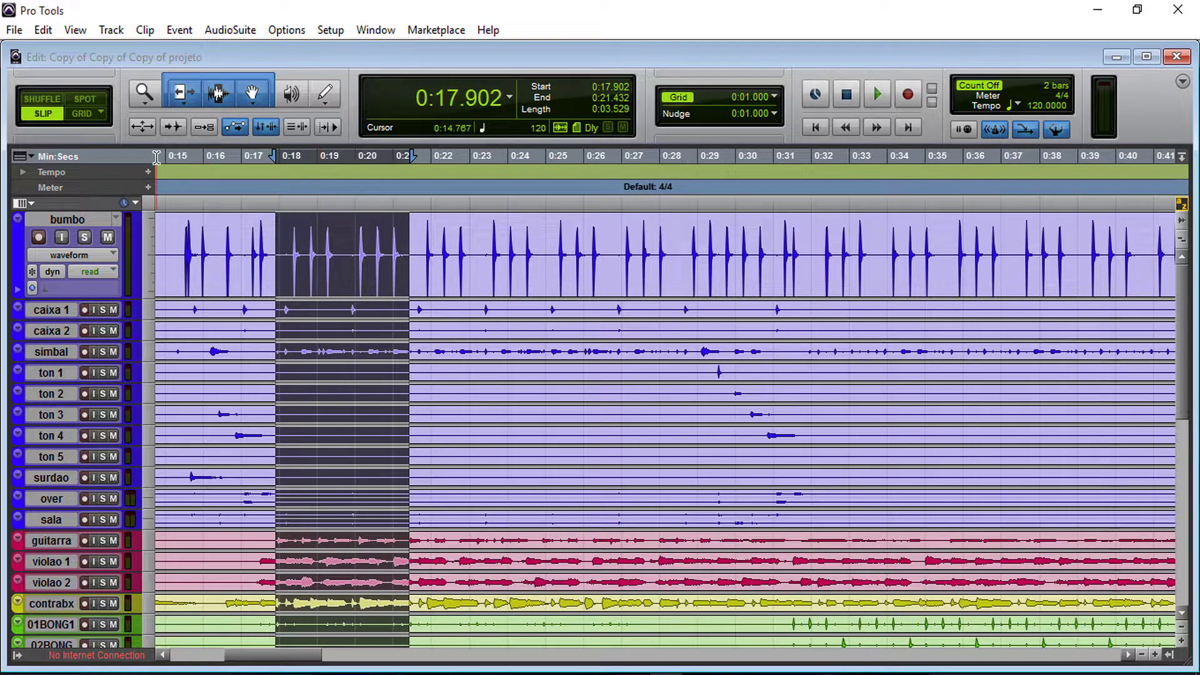
click(45, 32)
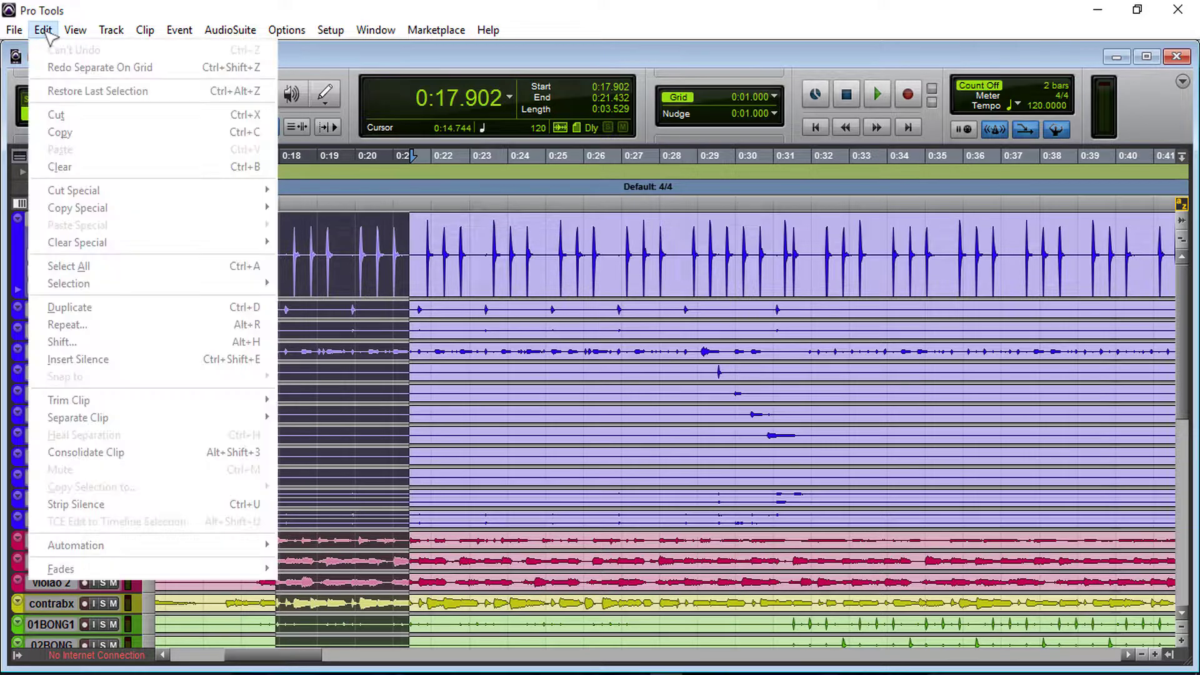
mouse_move(75, 418)
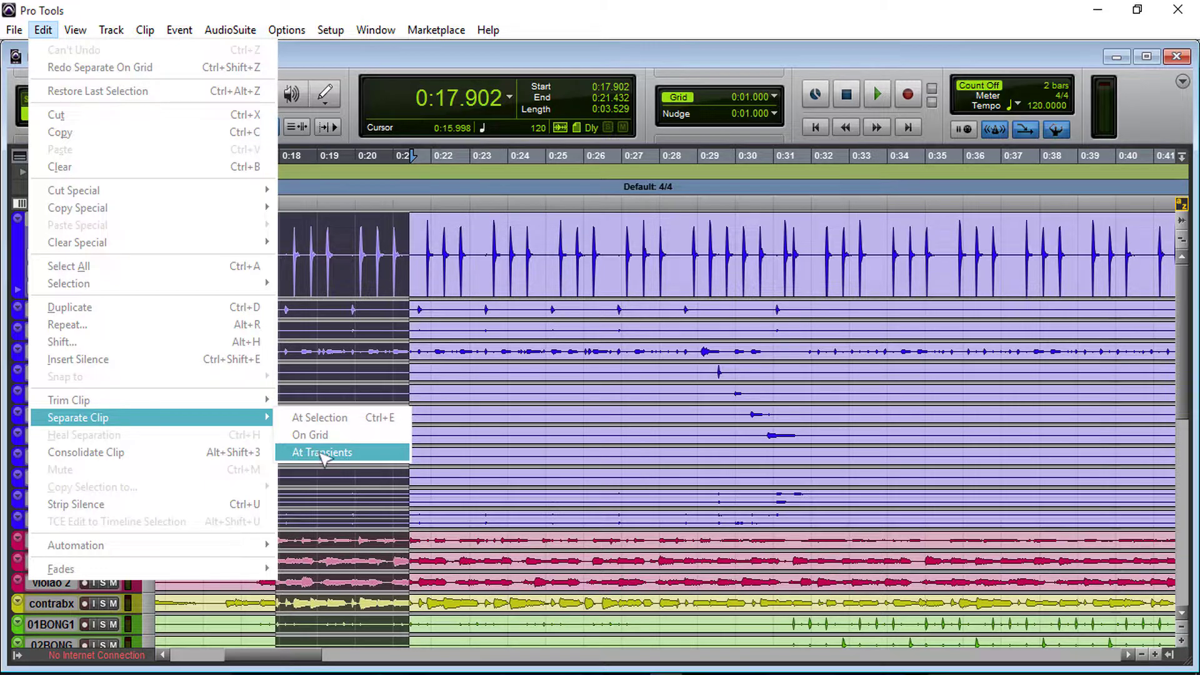
click(329, 458)
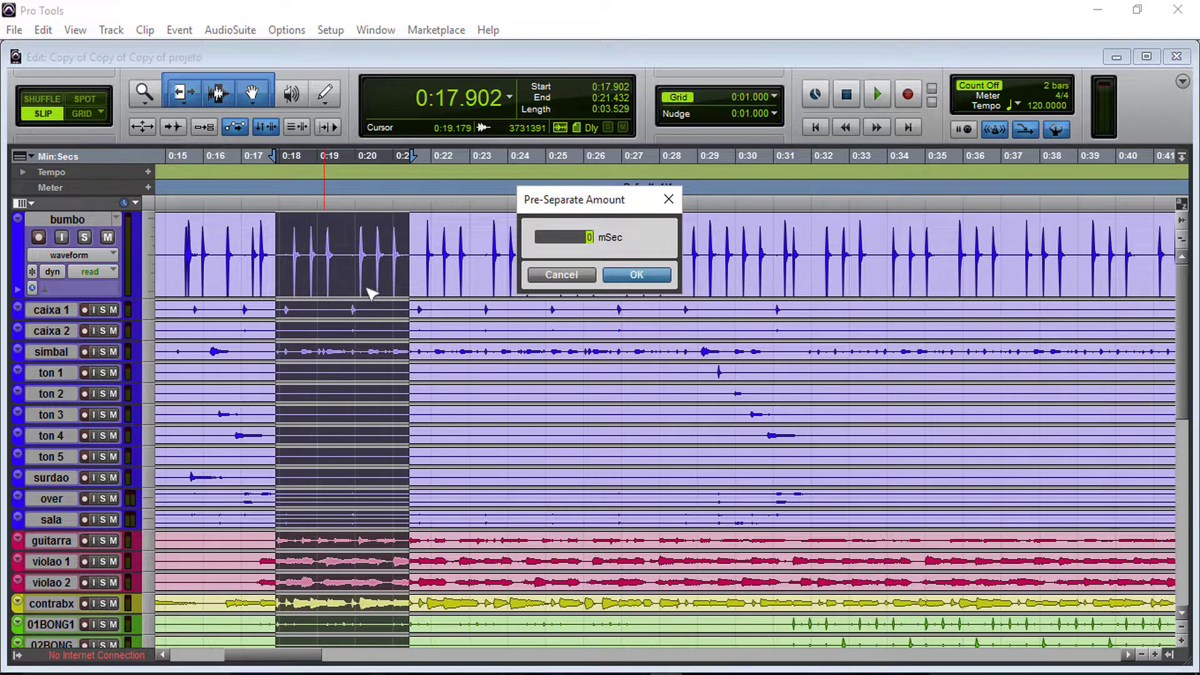
click(638, 276)
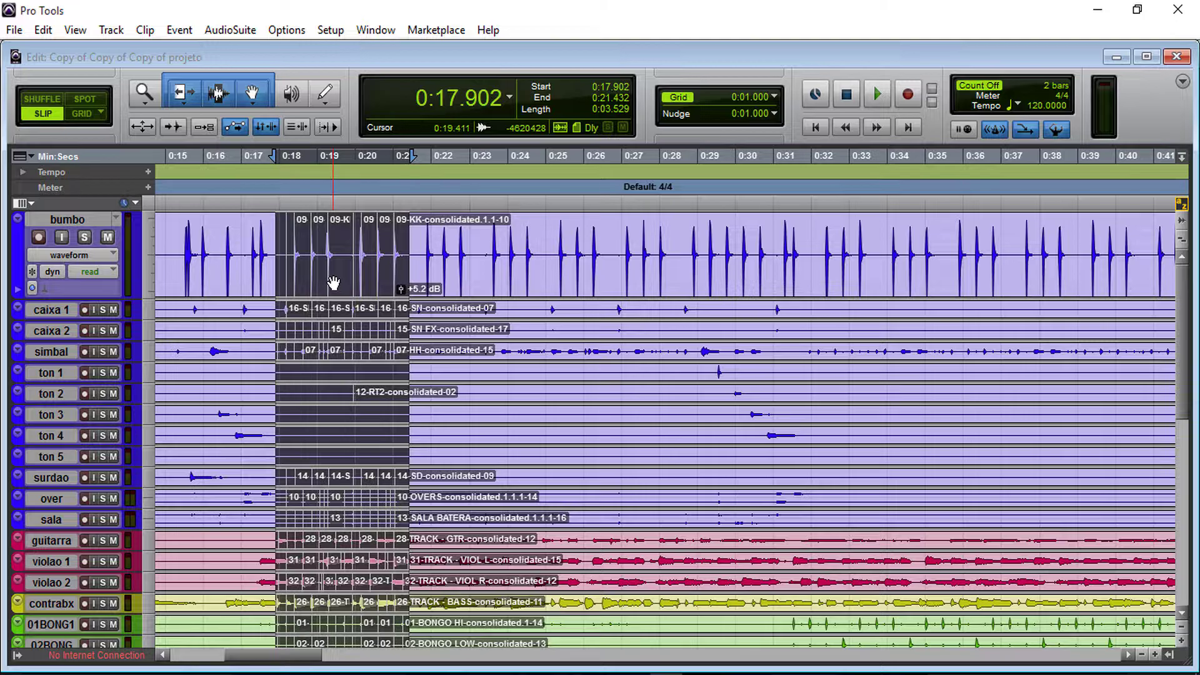
Examine the transient-separated clips after 0:18, inspecting closely the attack of the bumbo clip that starts at 0:18.394.
click(279, 187)
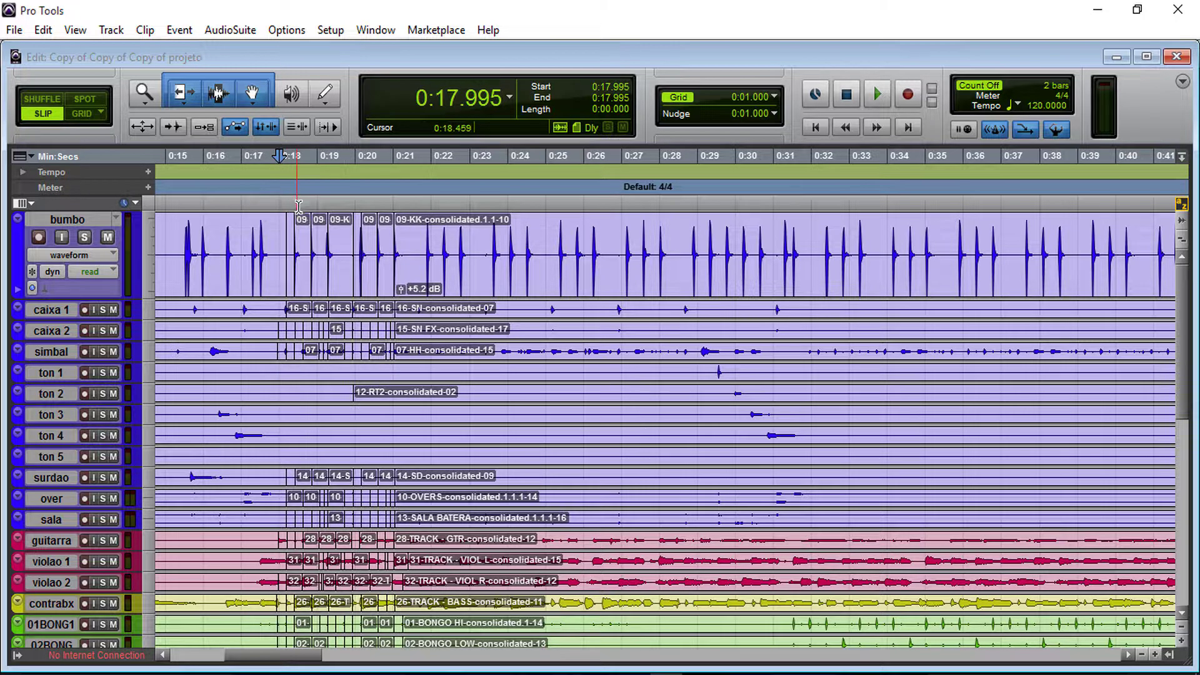
key(t)
key(t)
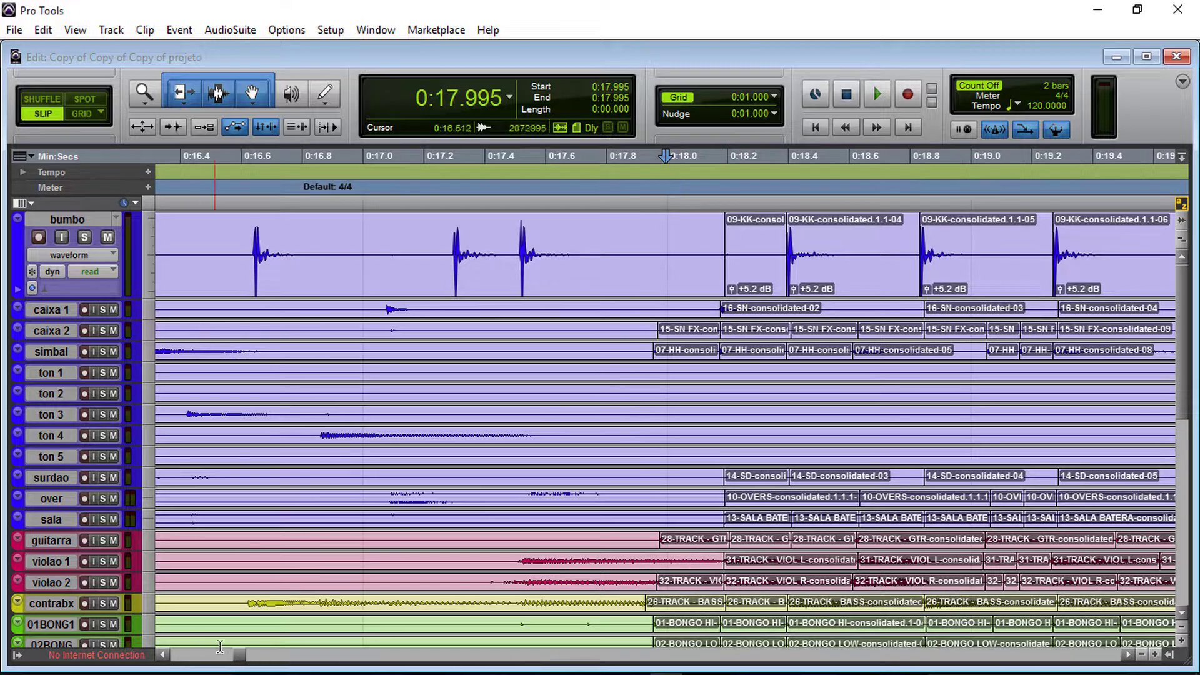
drag(237, 652, 246, 653)
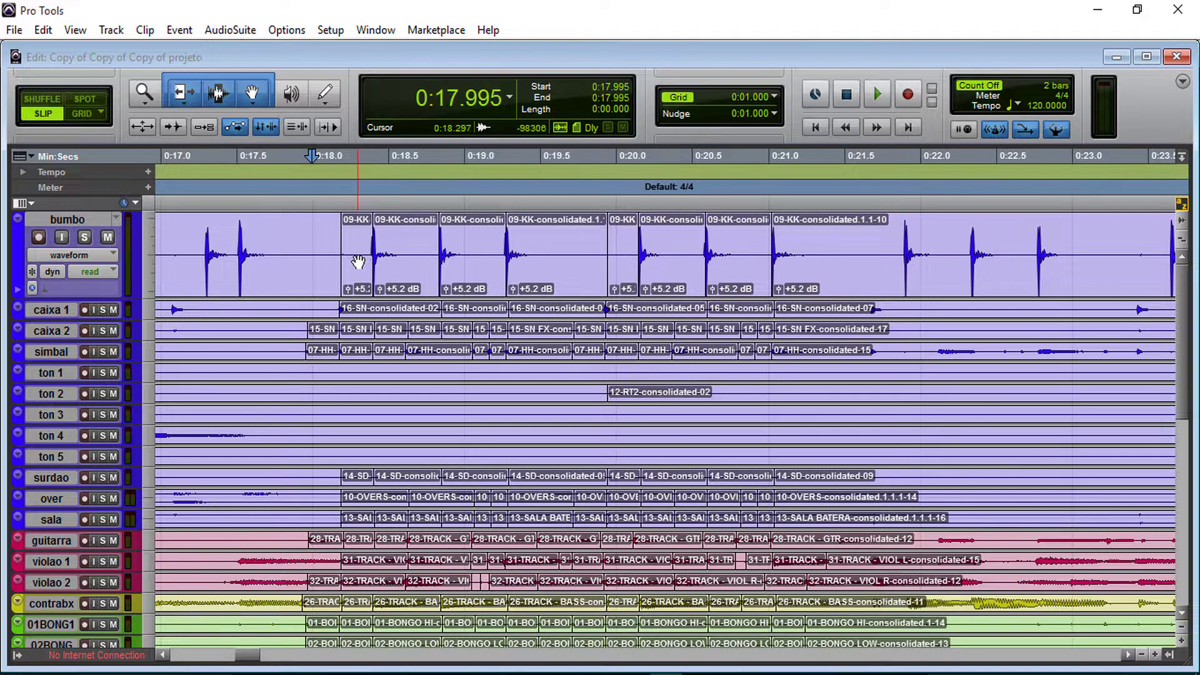
click(356, 263)
click(403, 268)
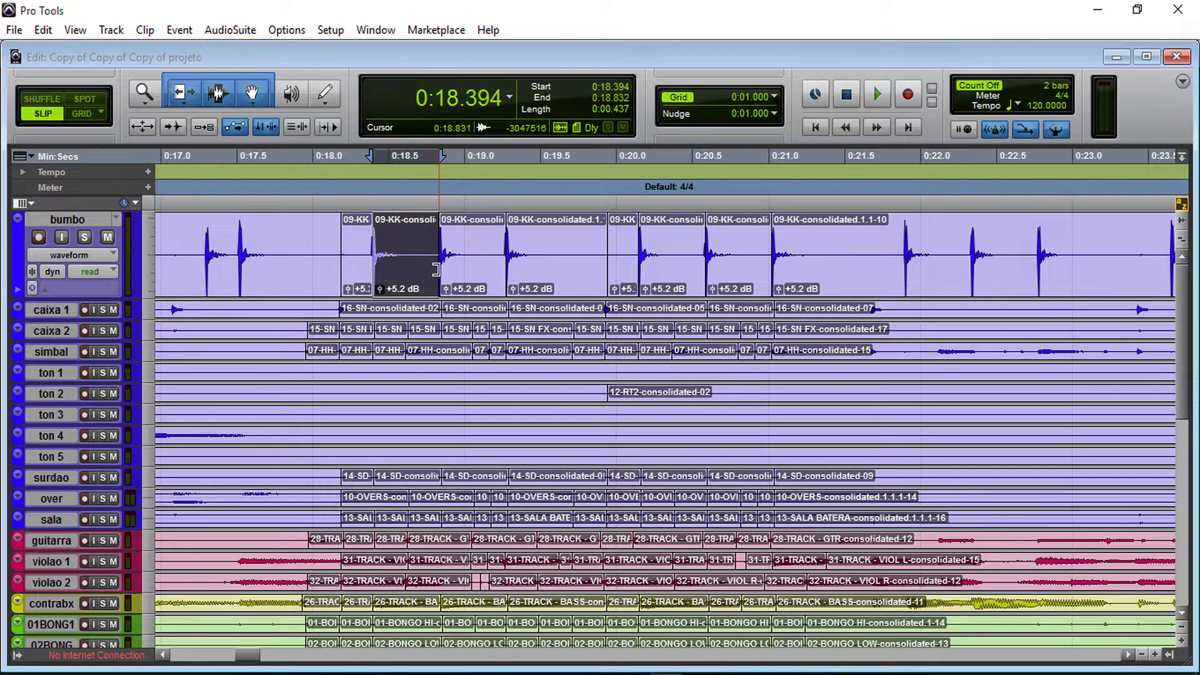
key(t)
key(t)
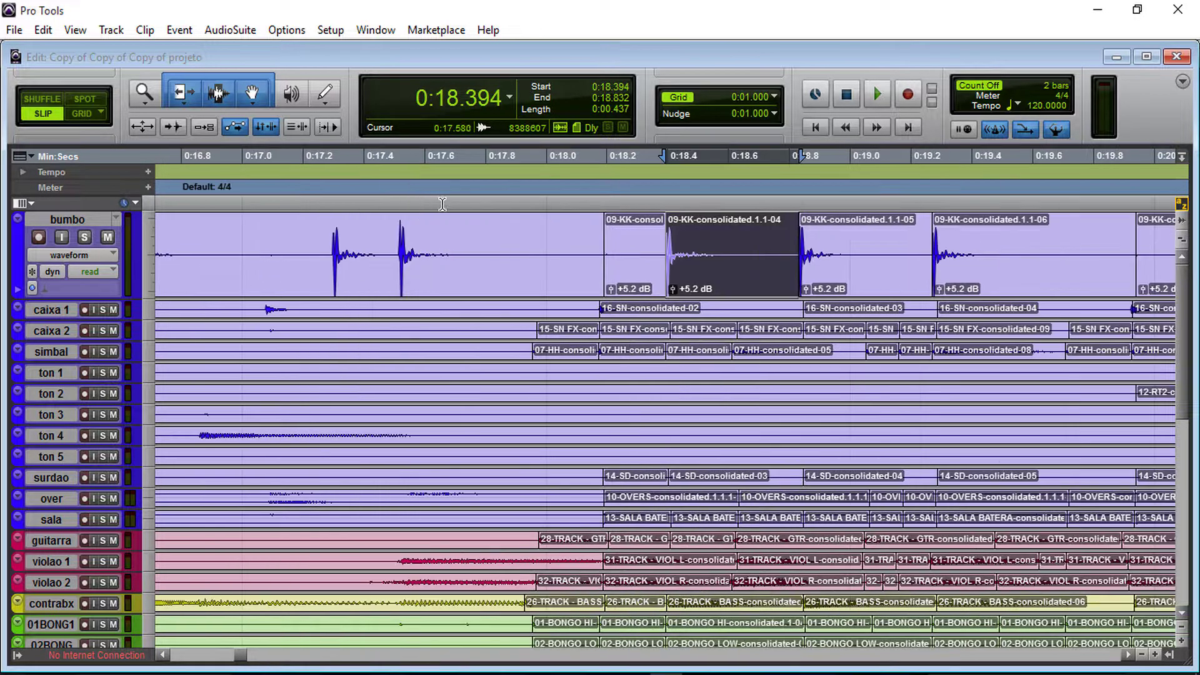
key(t)
key(t)
key(t)
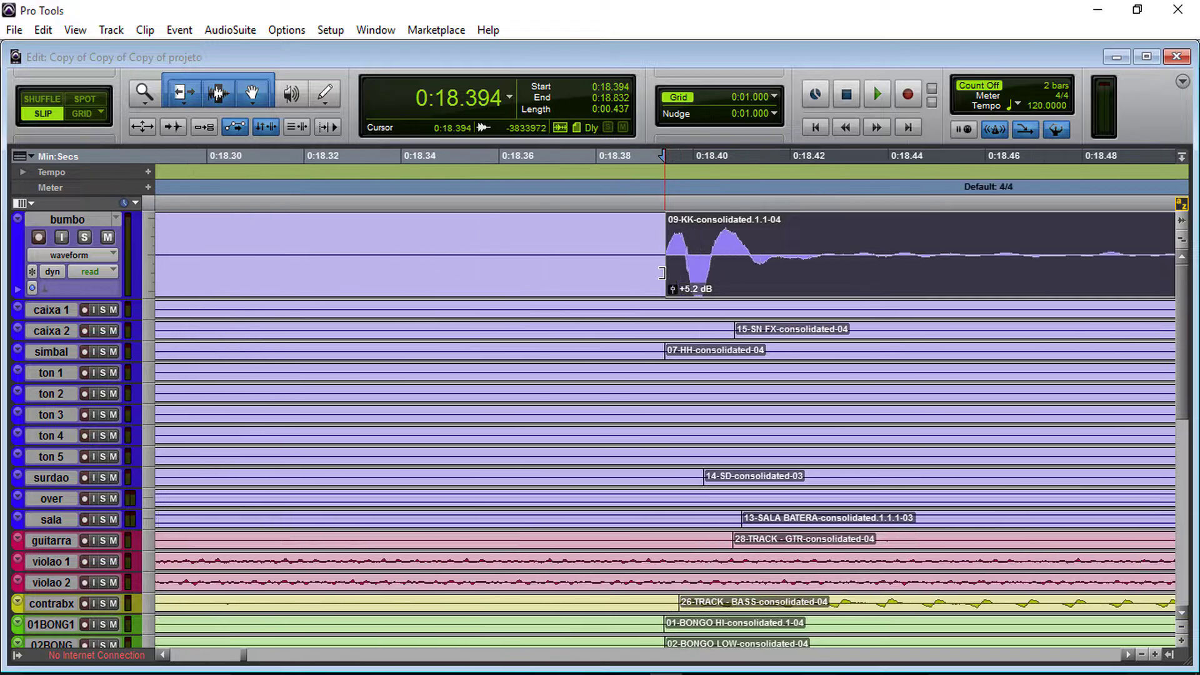
key(t)
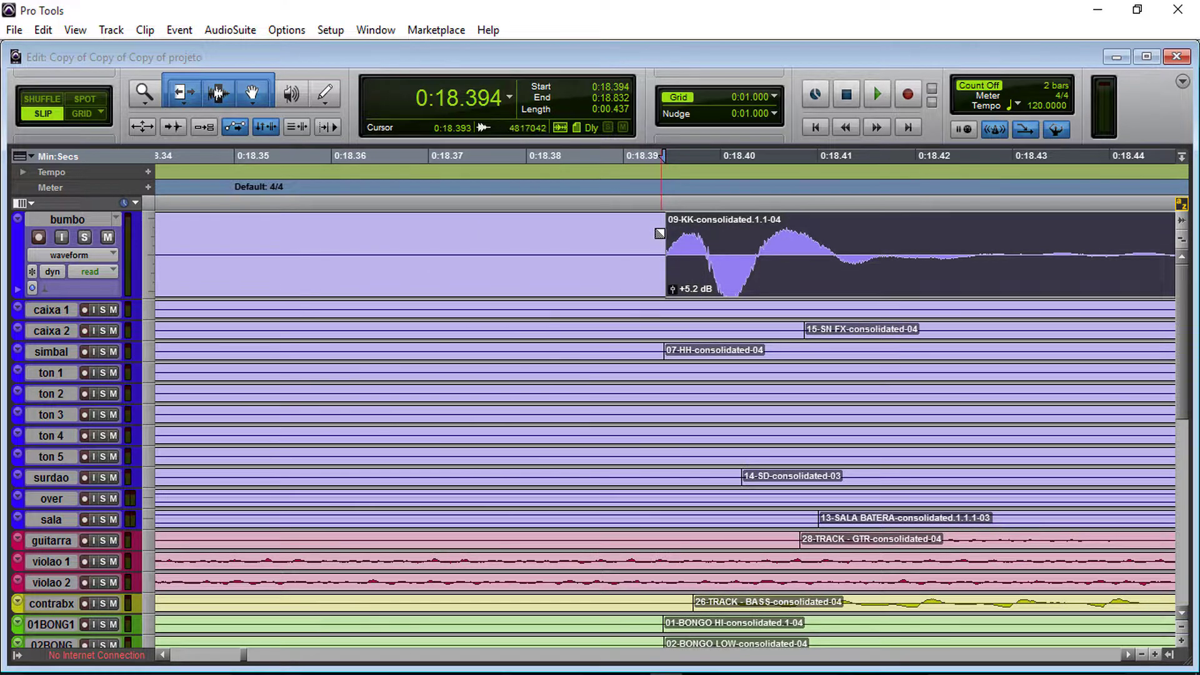
key(t)
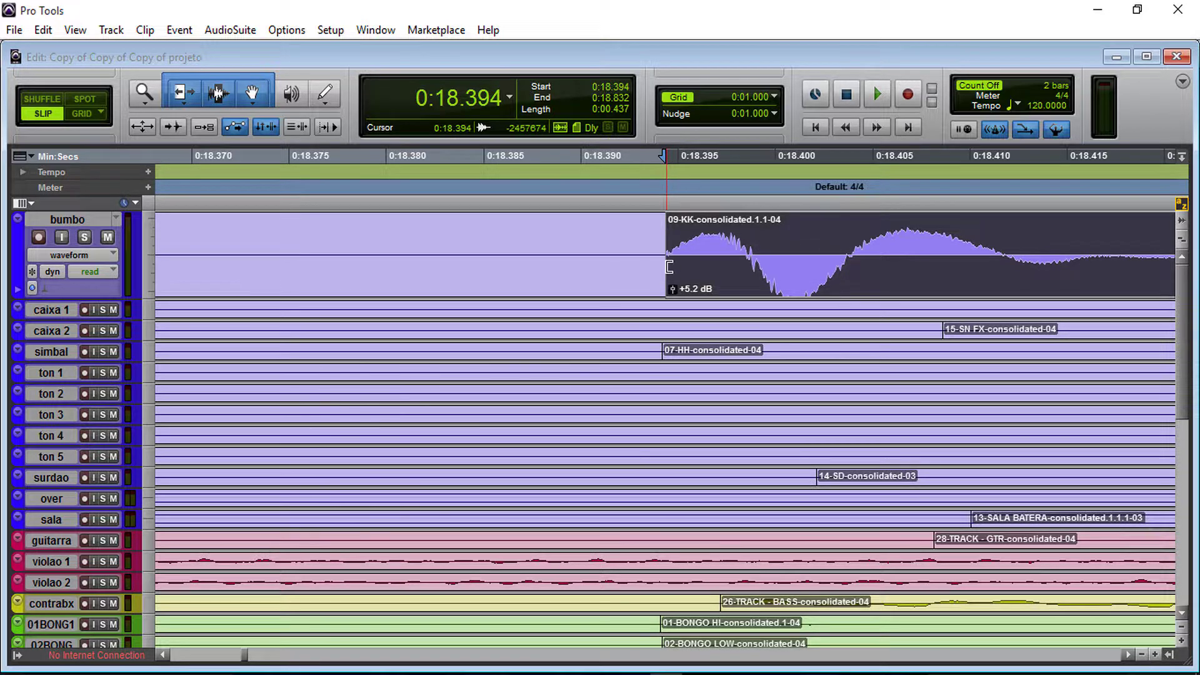
Inspect the transient cut at the start of the following bumbo clip, near 0:18.831.
key(r)
key(r)
key(r)
key(Tab)
key(t)
key(t)
key(t)
key(t)
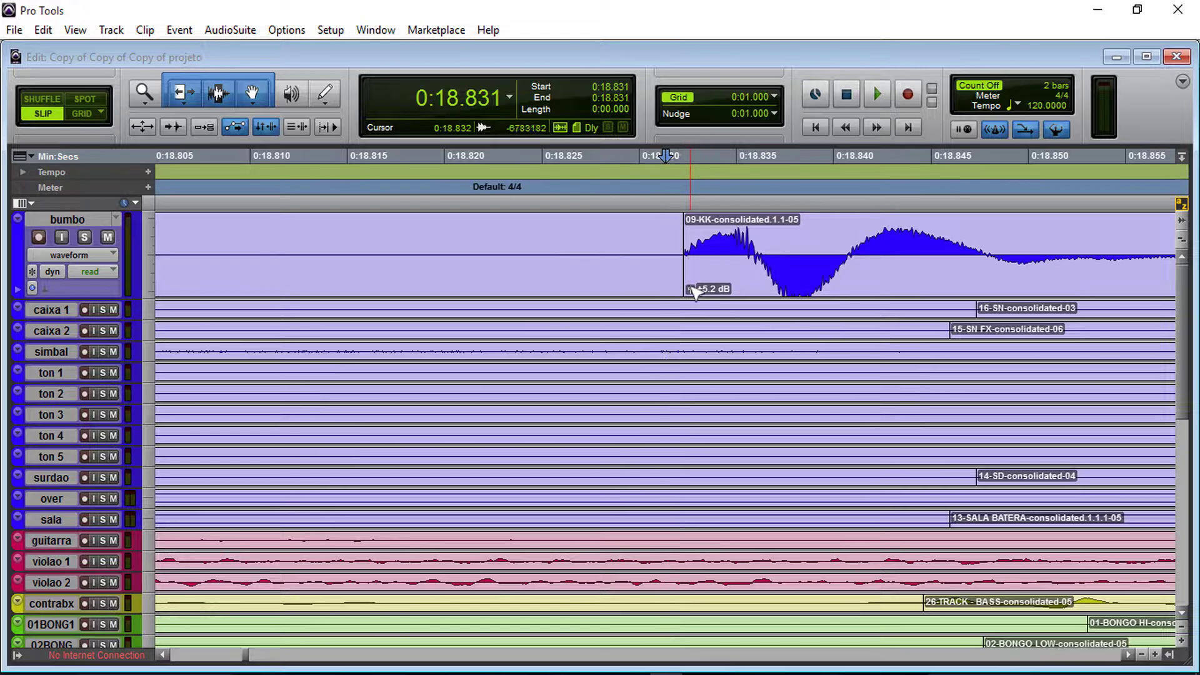
Delete the short bumbo clip between 0:19.941 and 0:20.146.
key(r)
key(r)
key(r)
key(r)
key(r)
key(r)
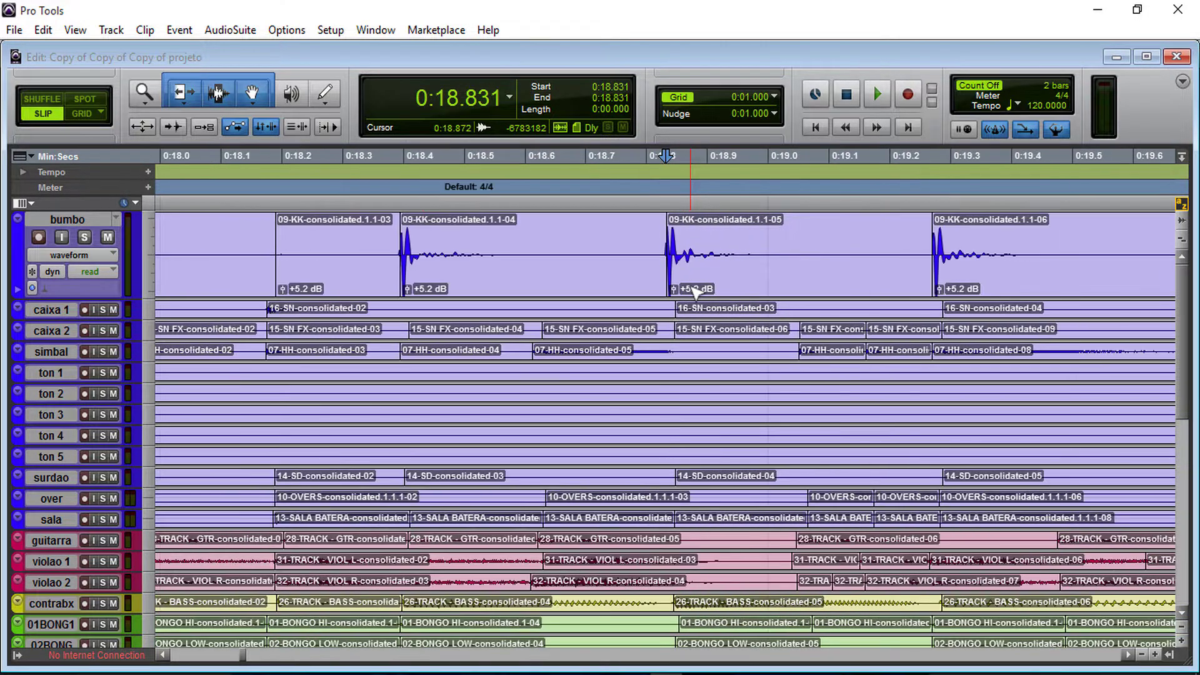
key(r)
click(847, 279)
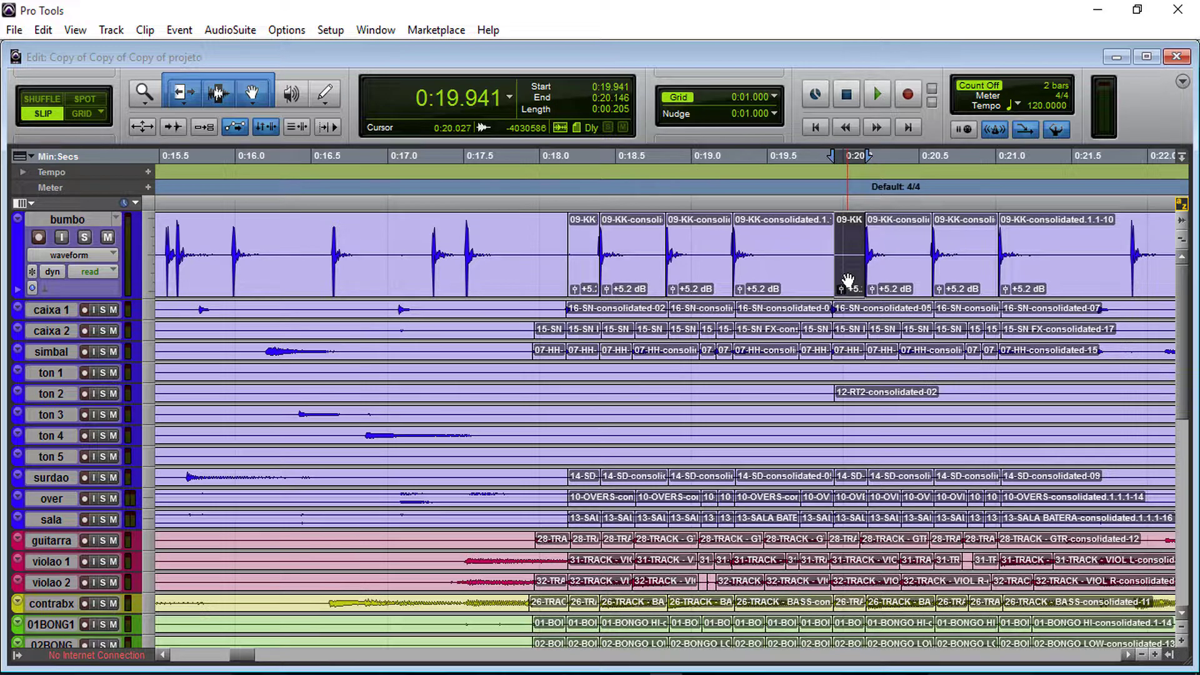
key(Delete)
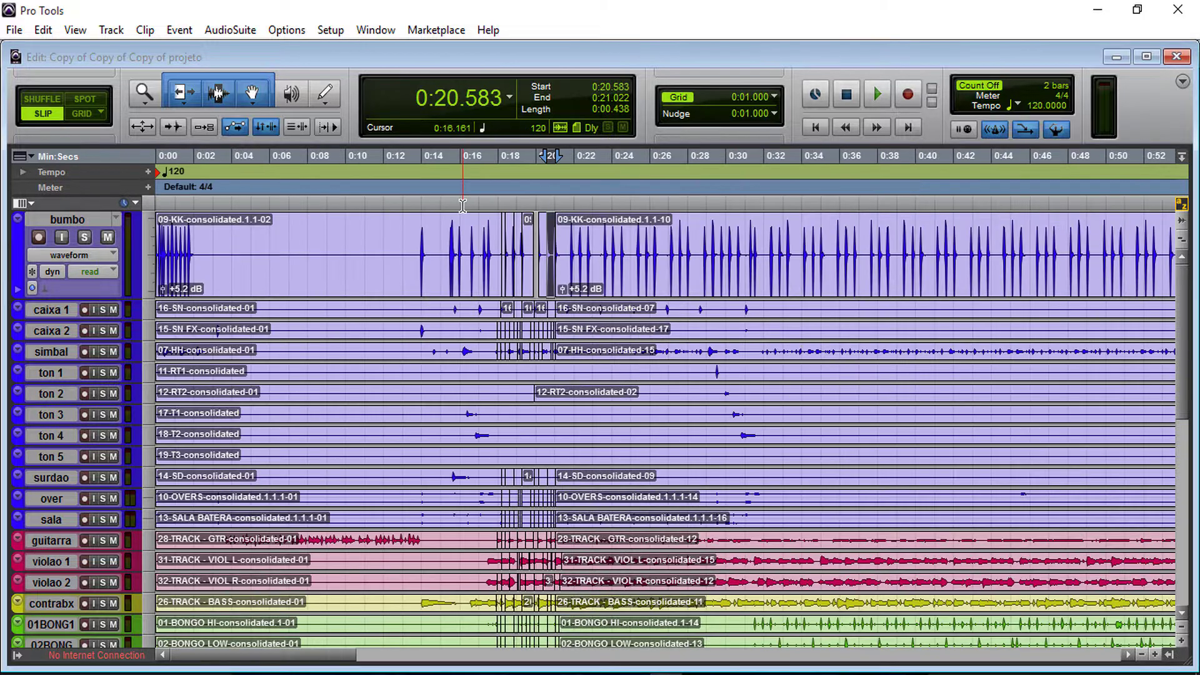
Check which Separate Clip options are available with only an insertion point placed, at about 0:13.653 and at about 0:19.922.
click(415, 199)
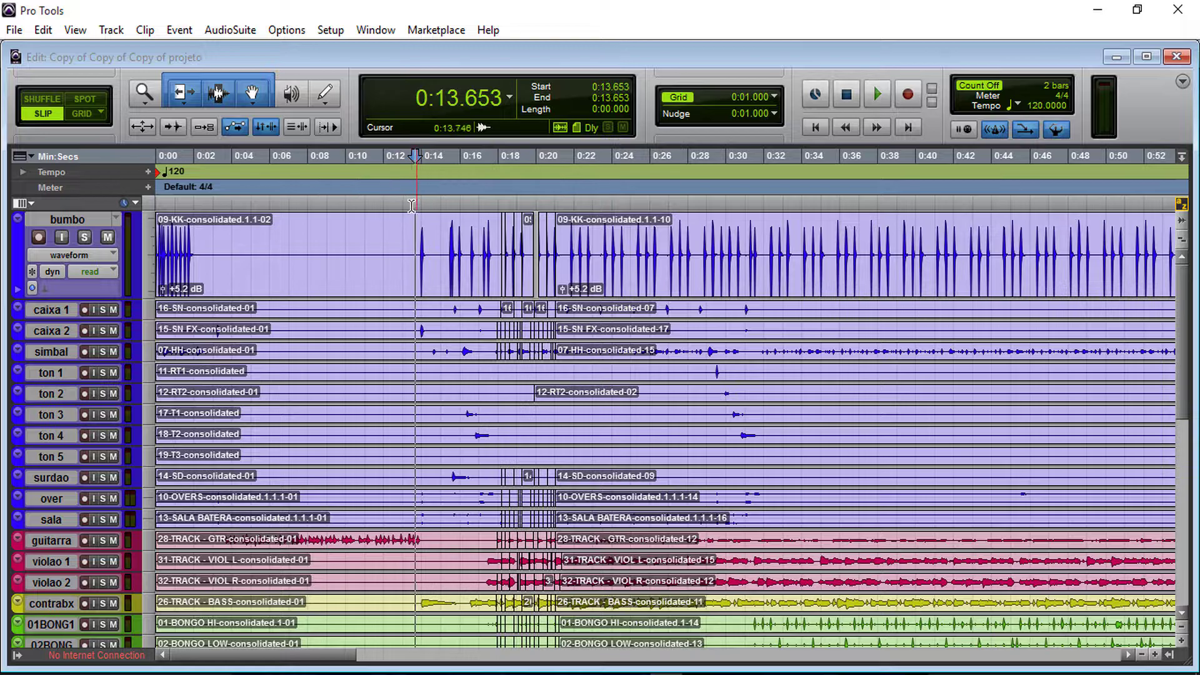
click(43, 30)
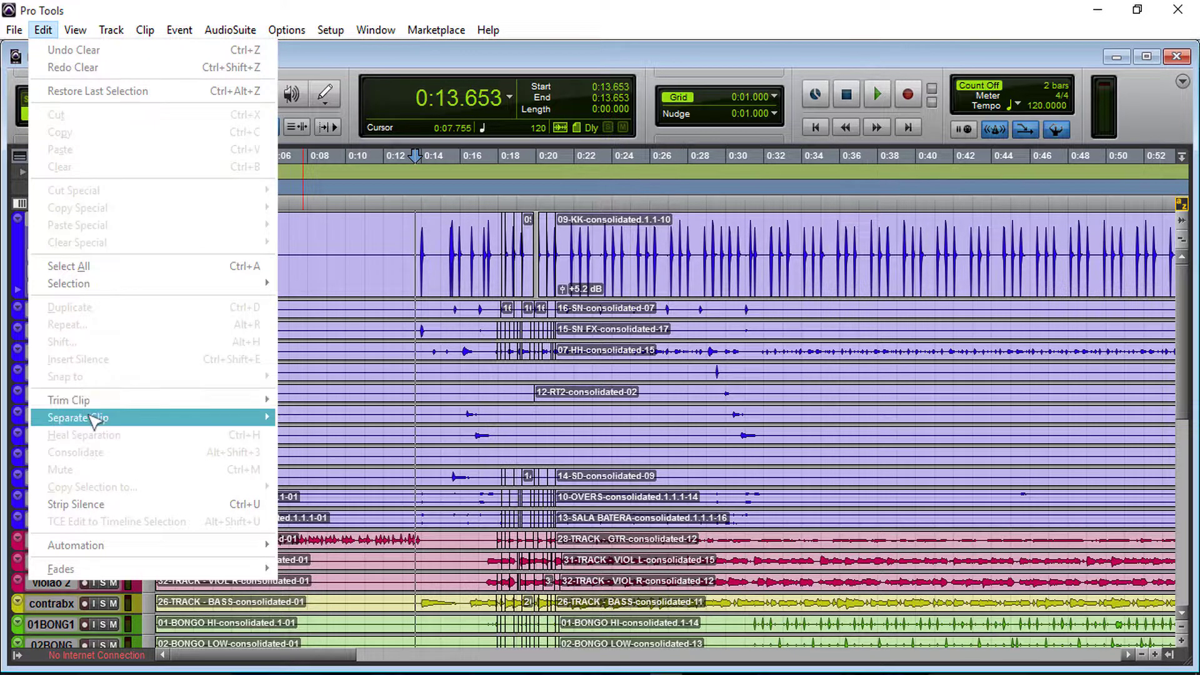
mouse_move(95, 418)
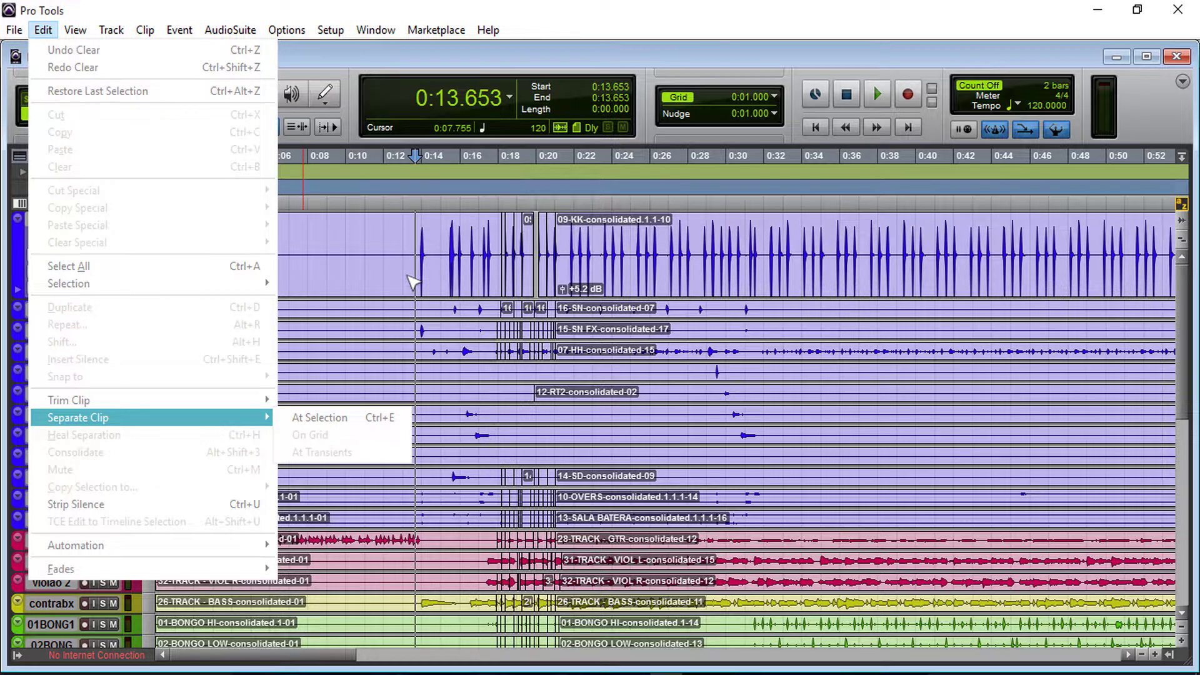
click(537, 206)
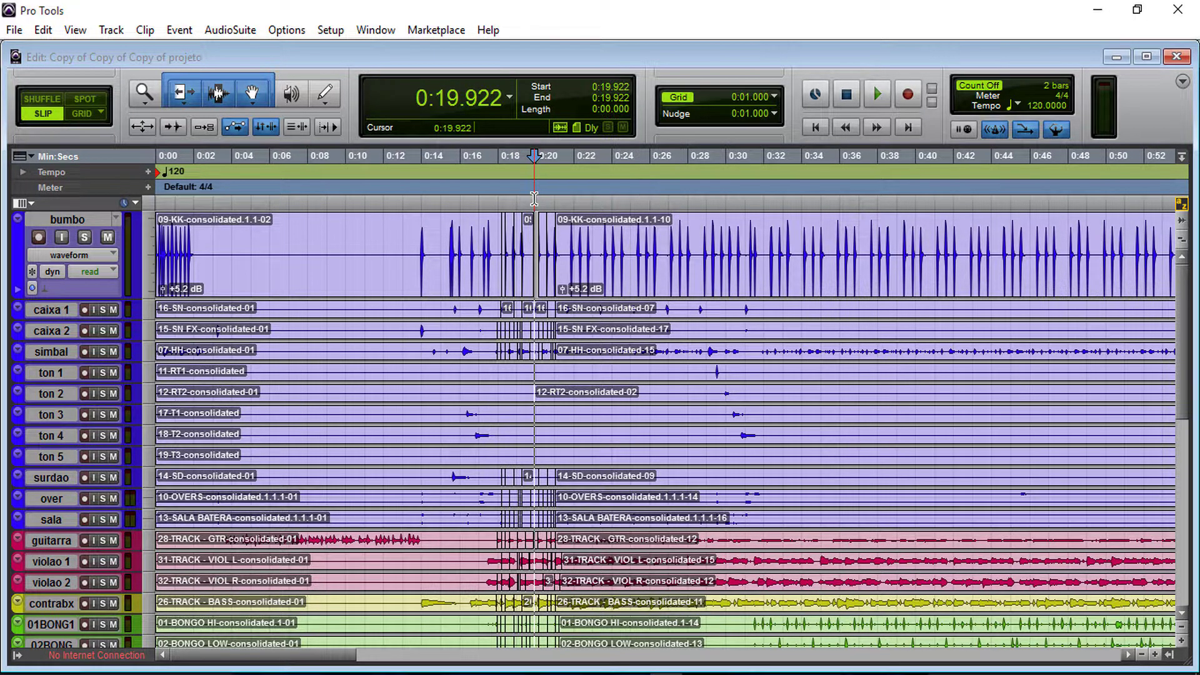
click(43, 30)
mouse_move(120, 405)
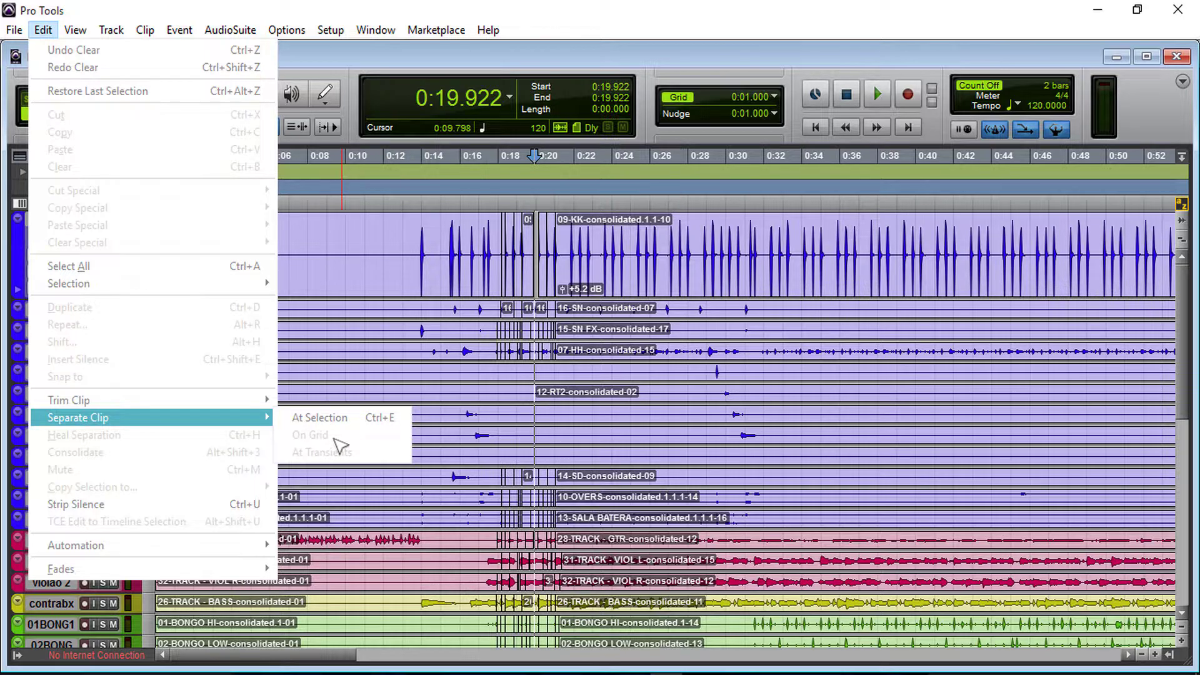
click(427, 205)
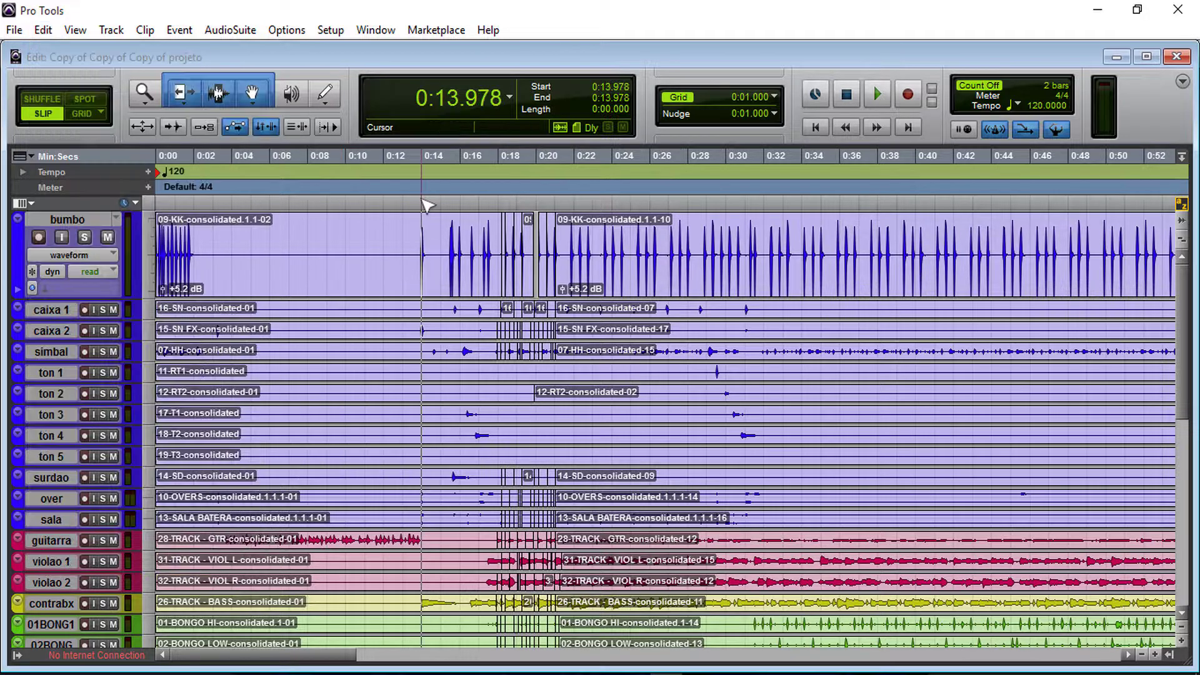
Try to separate the clips on the grid from about 0:13.514 to 0:19.736, with pre-separate amounts of 7 and 10 ms.
drag(412, 205, 530, 208)
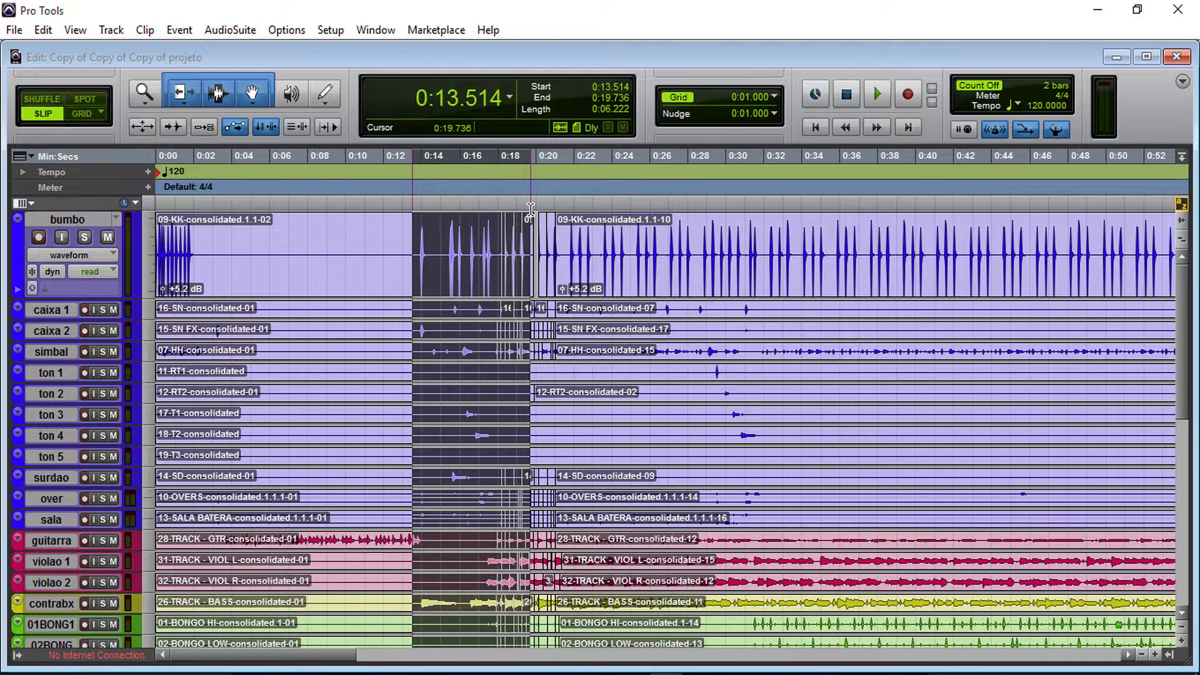
click(43, 30)
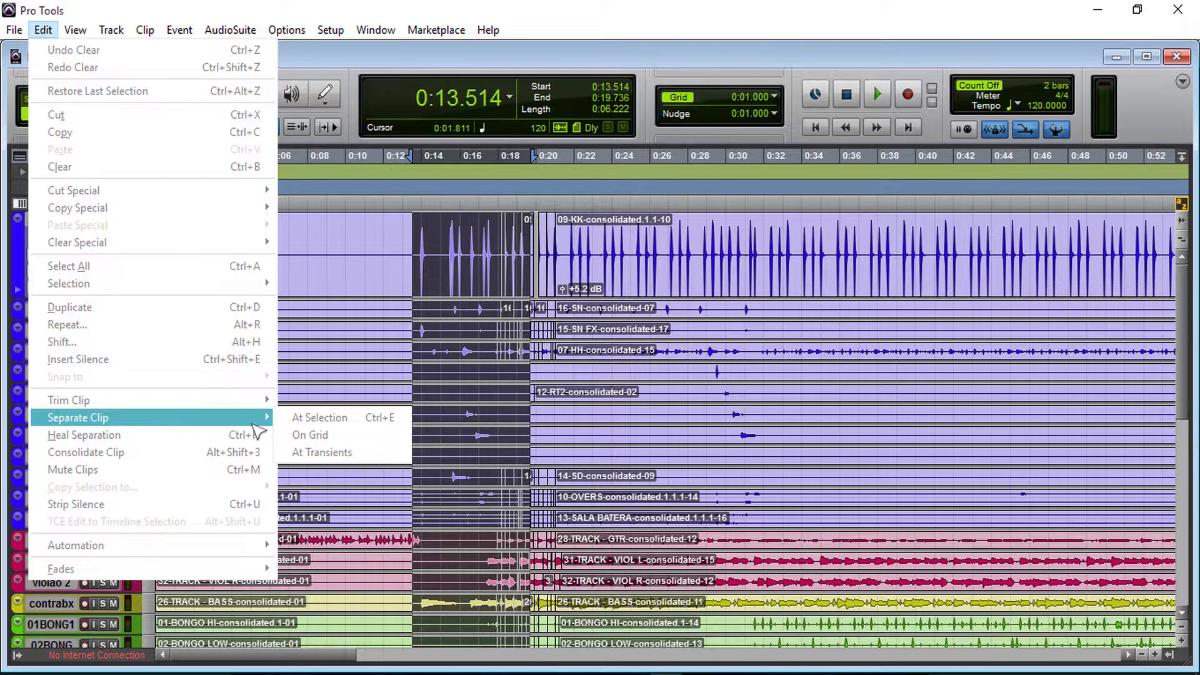
click(320, 436)
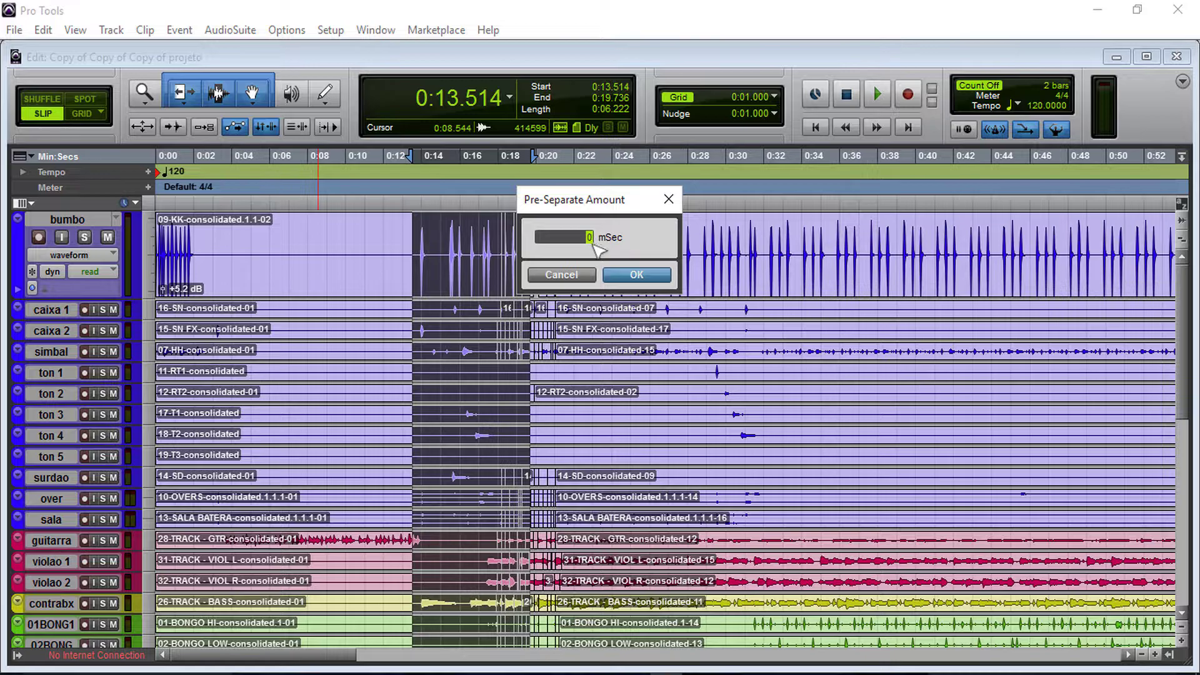
text(7)
text(10)
click(576, 272)
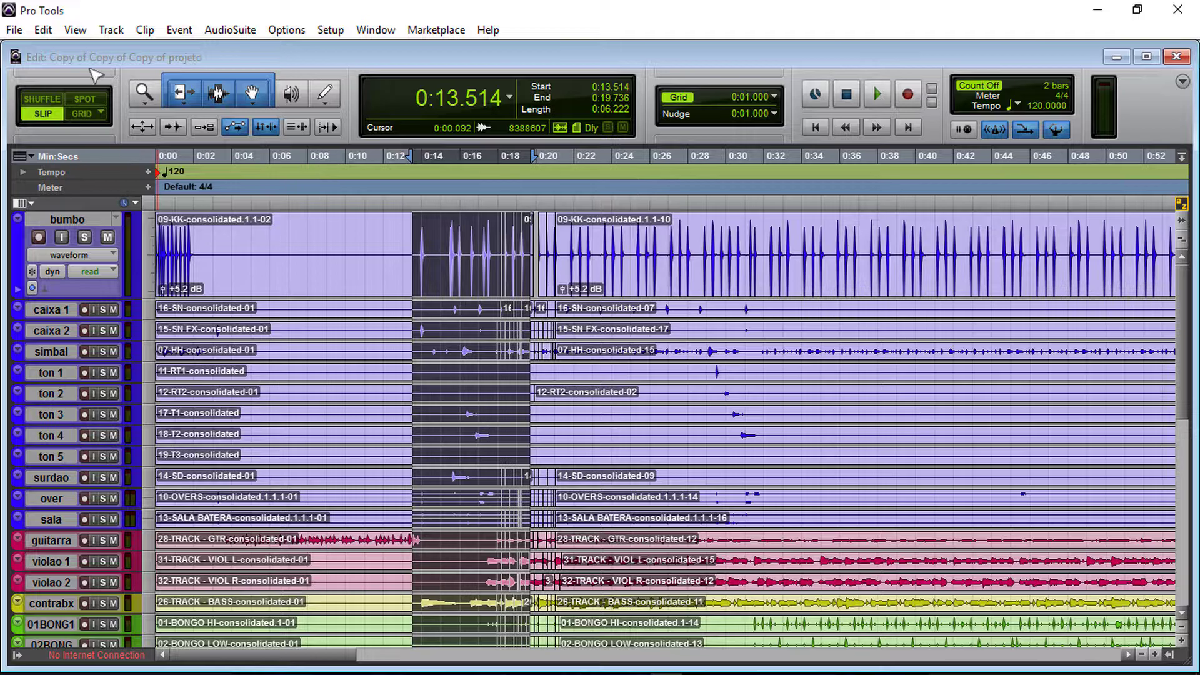
Try to separate the clips in the same selected range at transients, going to the pre-separate amount.
click(43, 31)
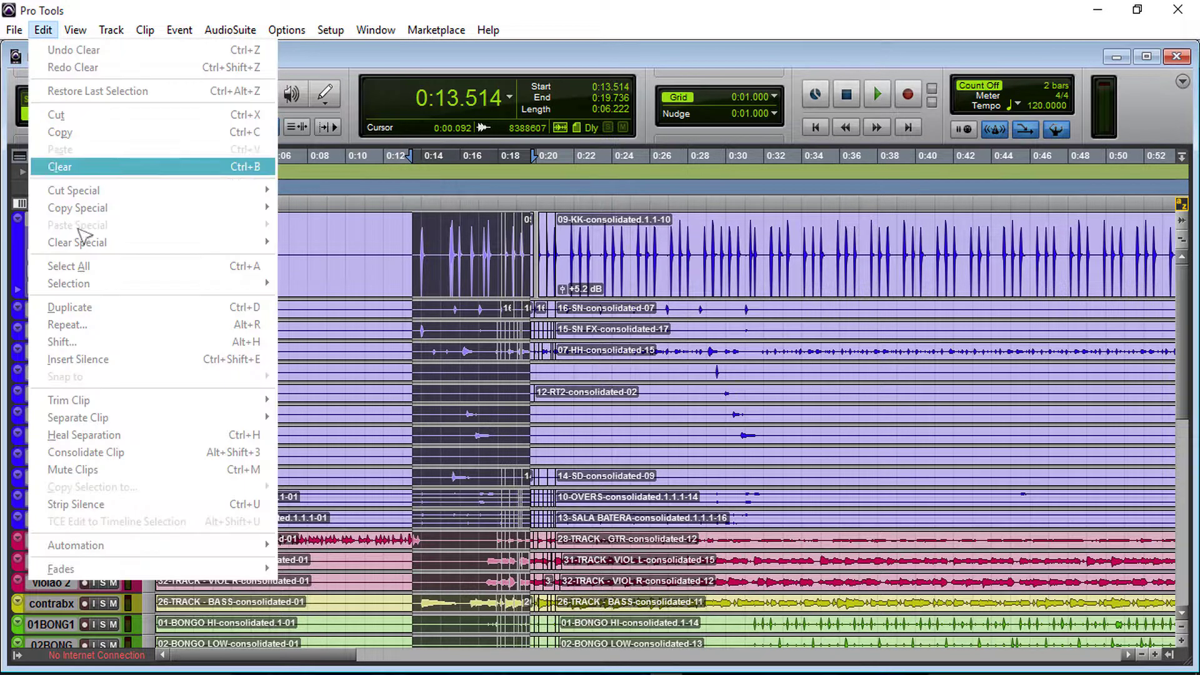
mouse_move(129, 417)
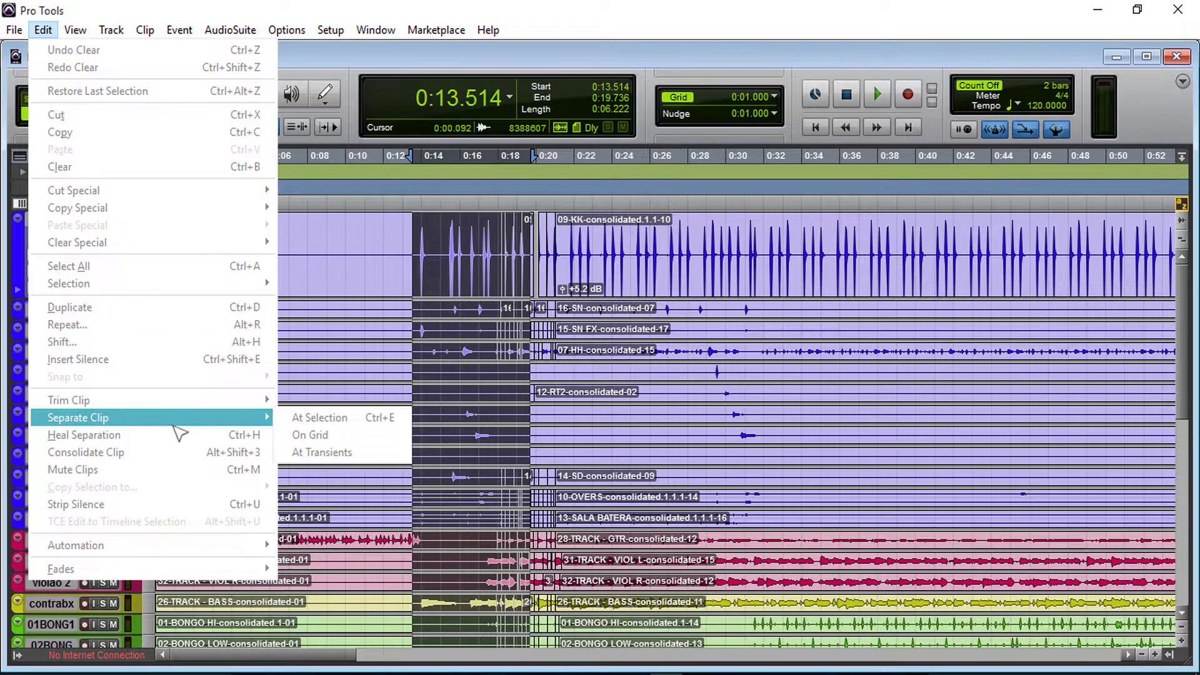
click(331, 452)
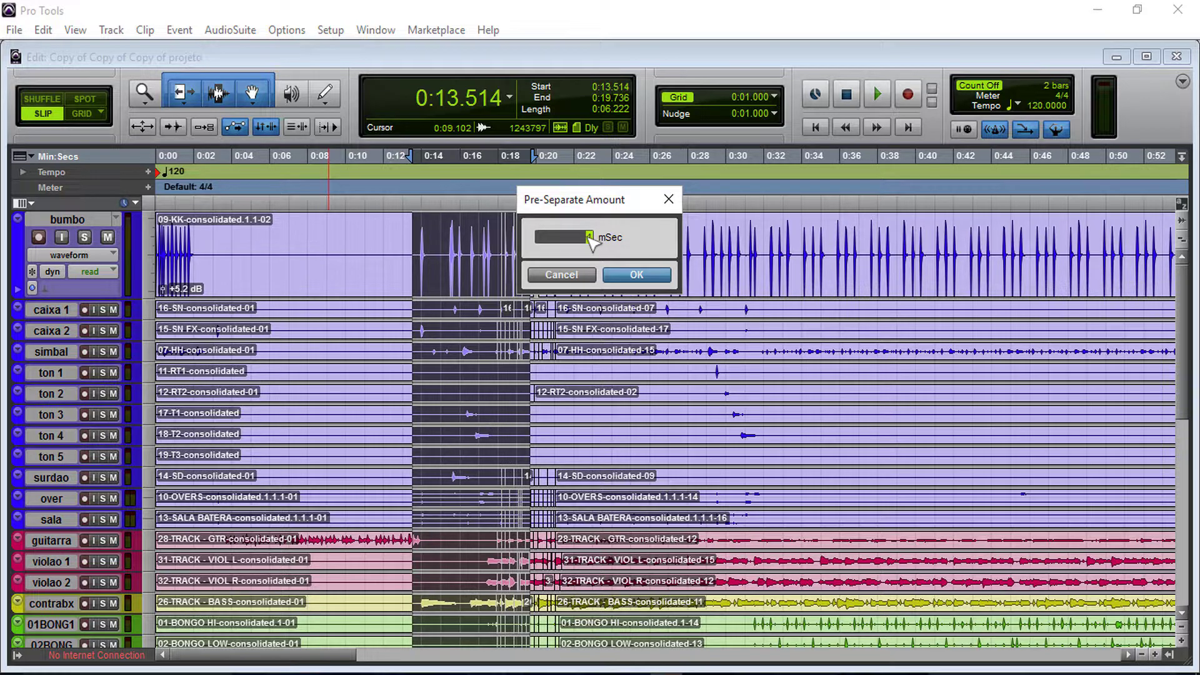
drag(588, 241, 590, 242)
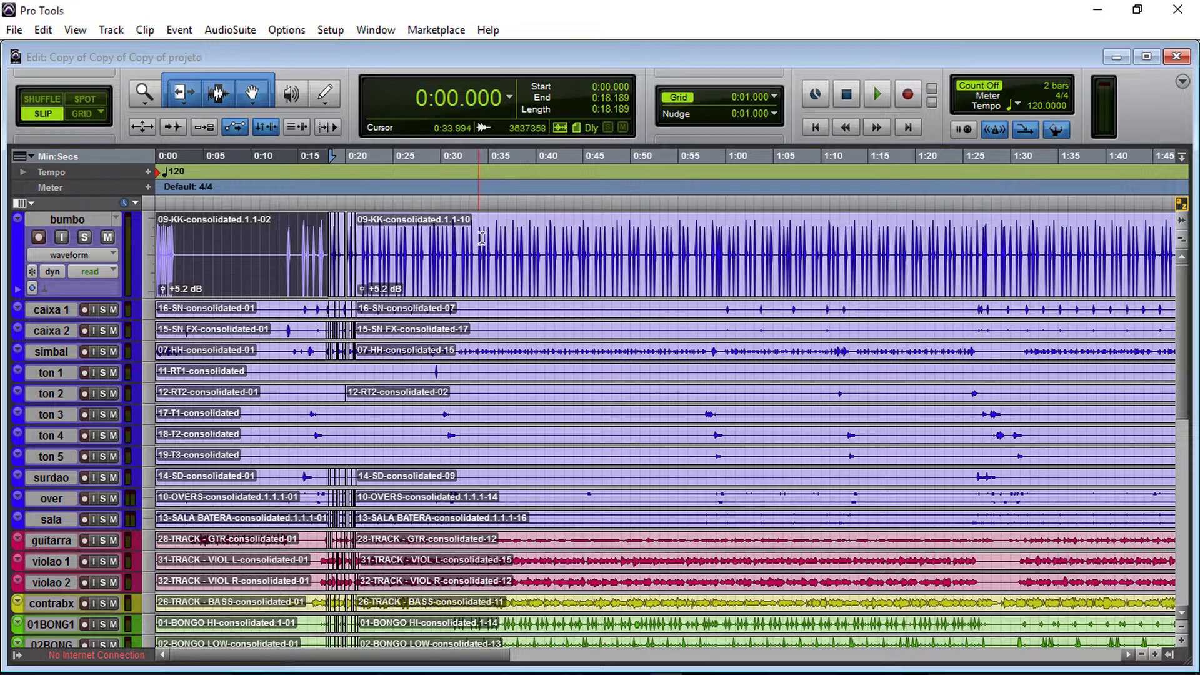
Separate the clips on all tracks at about 0:34.922 and at about 0:51.548.
click(488, 206)
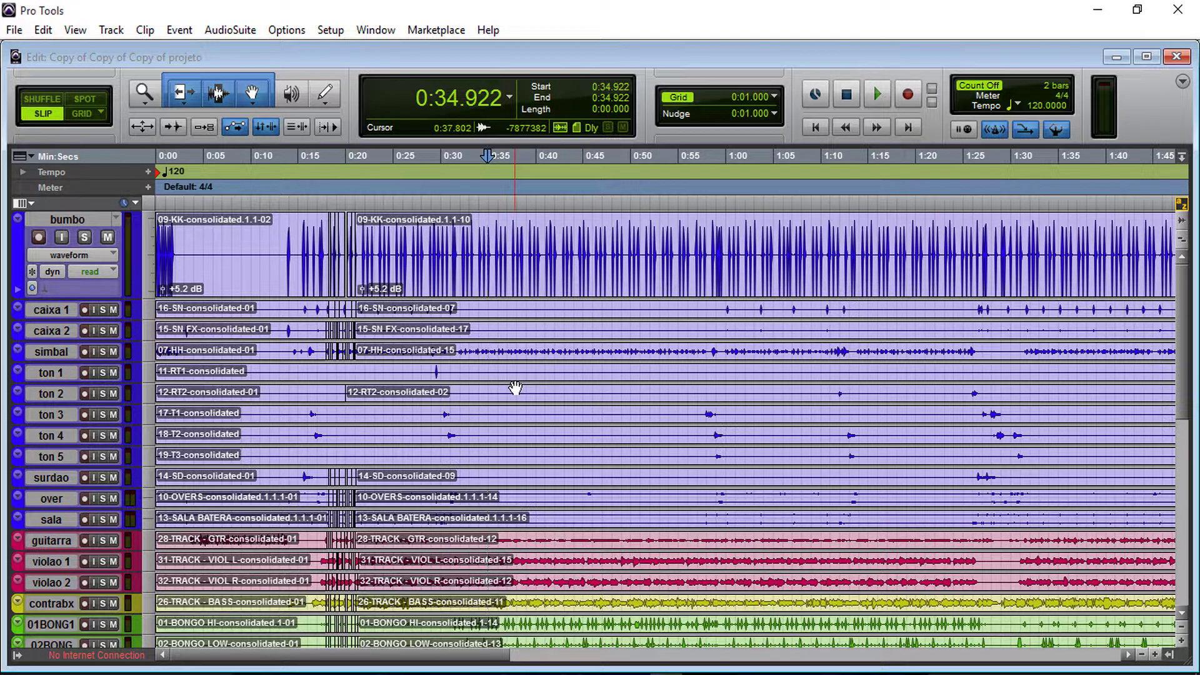
key(ctrl+e)
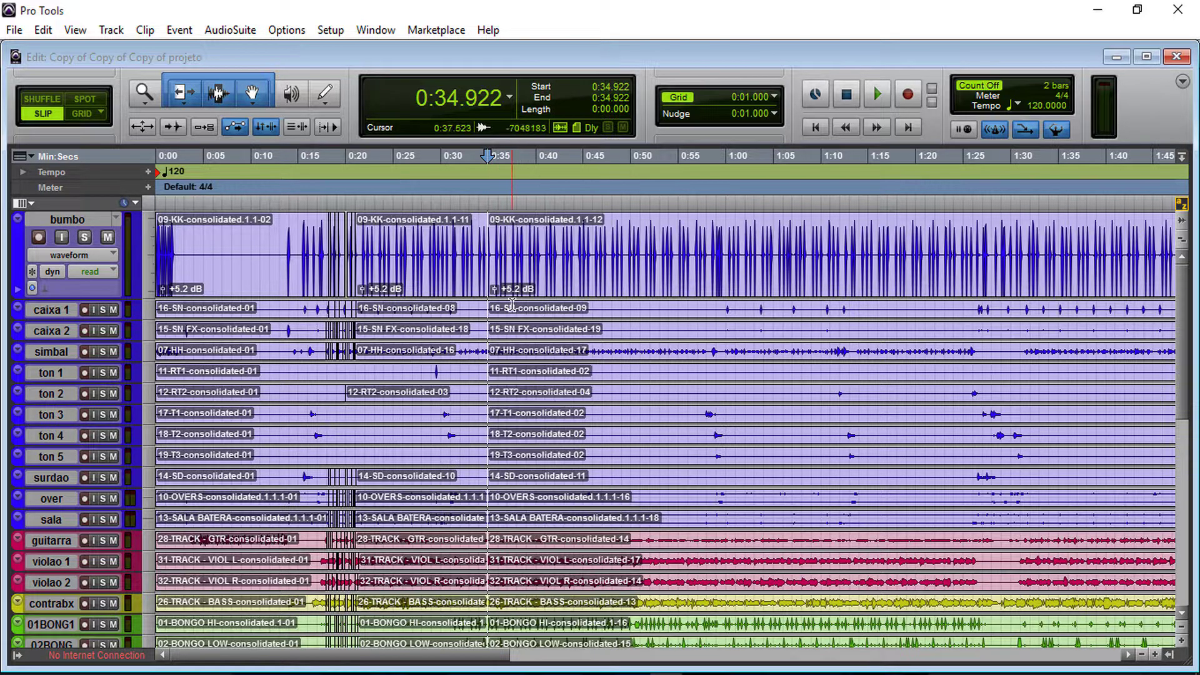
click(645, 201)
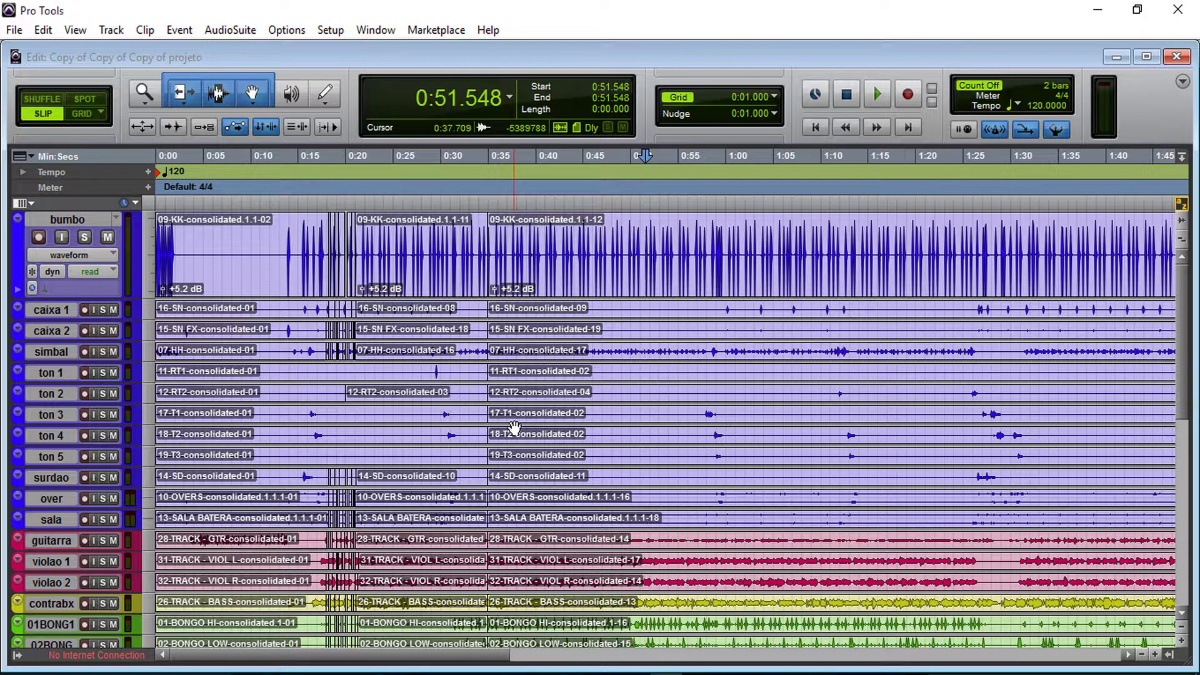
key(b)
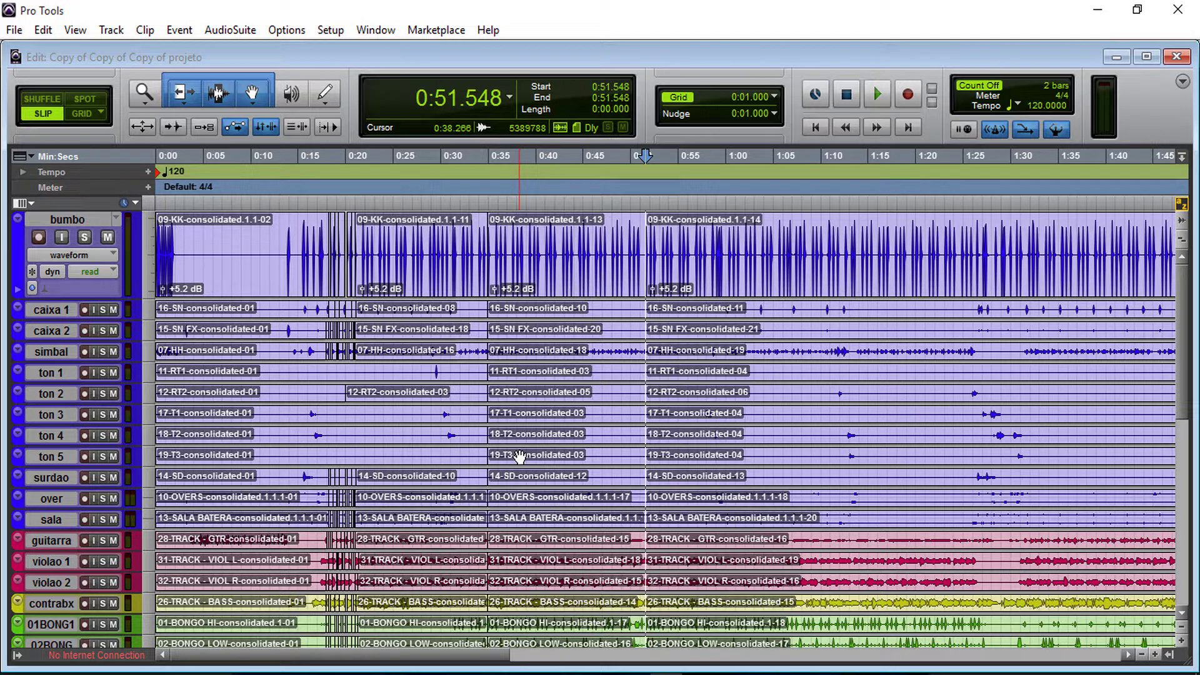
Select the separated bumbo clip spanning about 0:34.922 to 0:51.548.
click(581, 322)
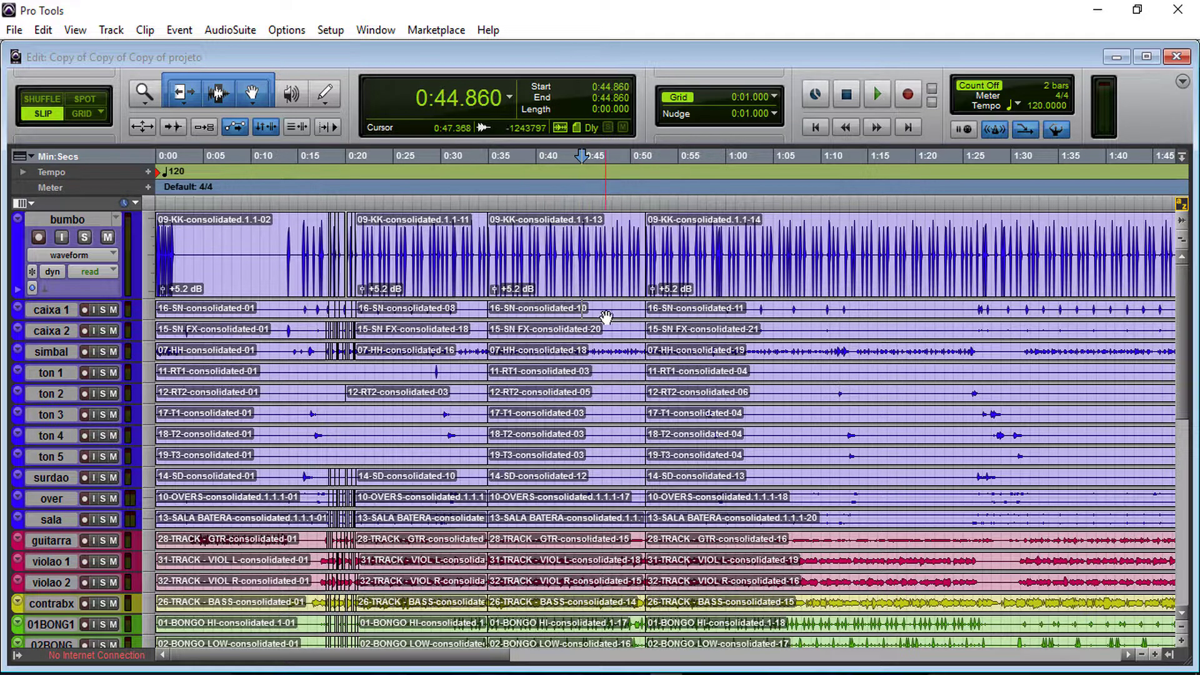
click(604, 316)
click(600, 292)
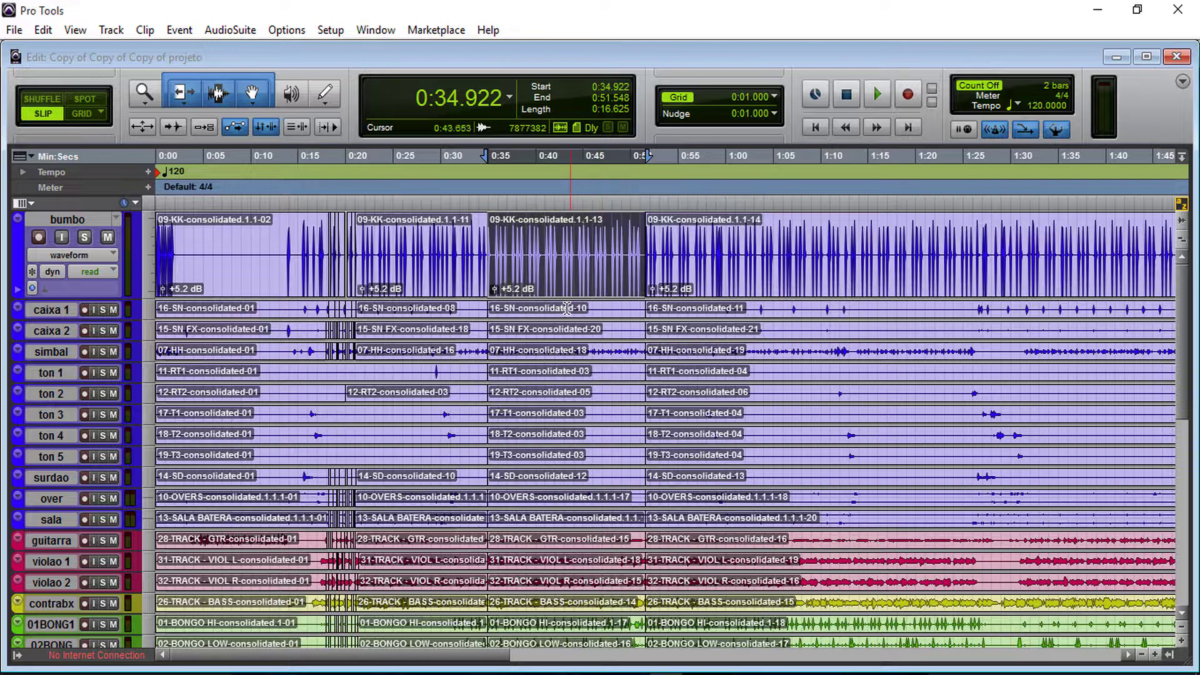
Separate the clips on all tracks at the selection from about 1:11.796 to 1:30.093.
scroll(595, 347, right, 3)
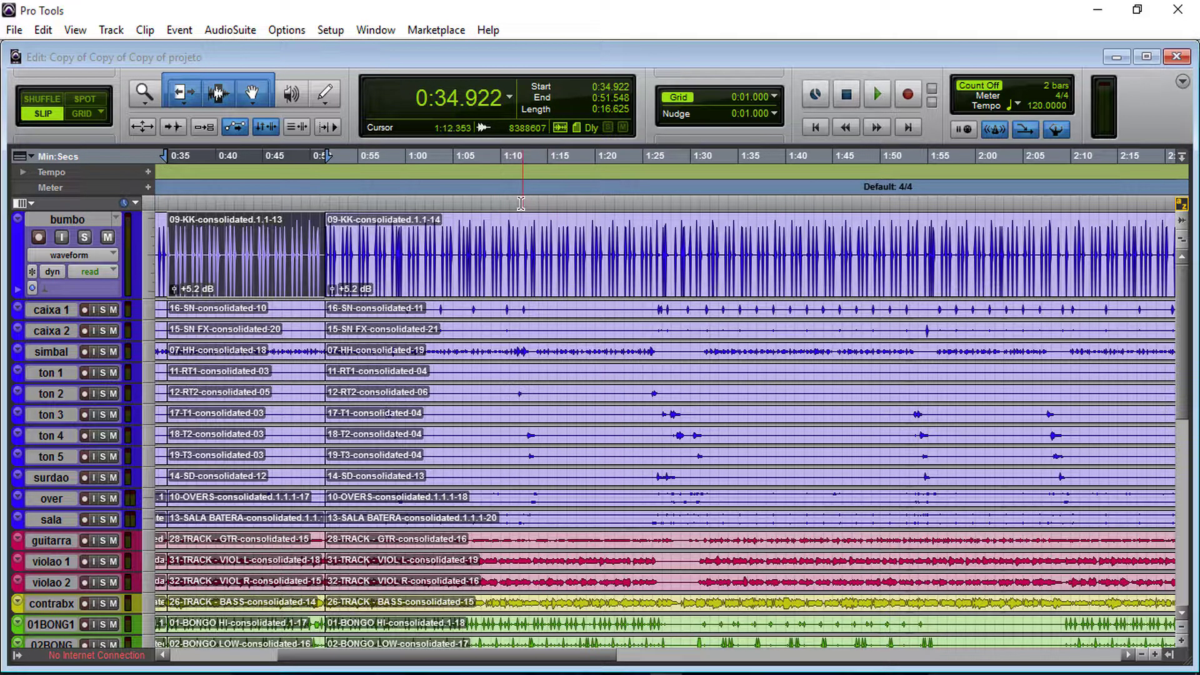
drag(518, 204, 691, 201)
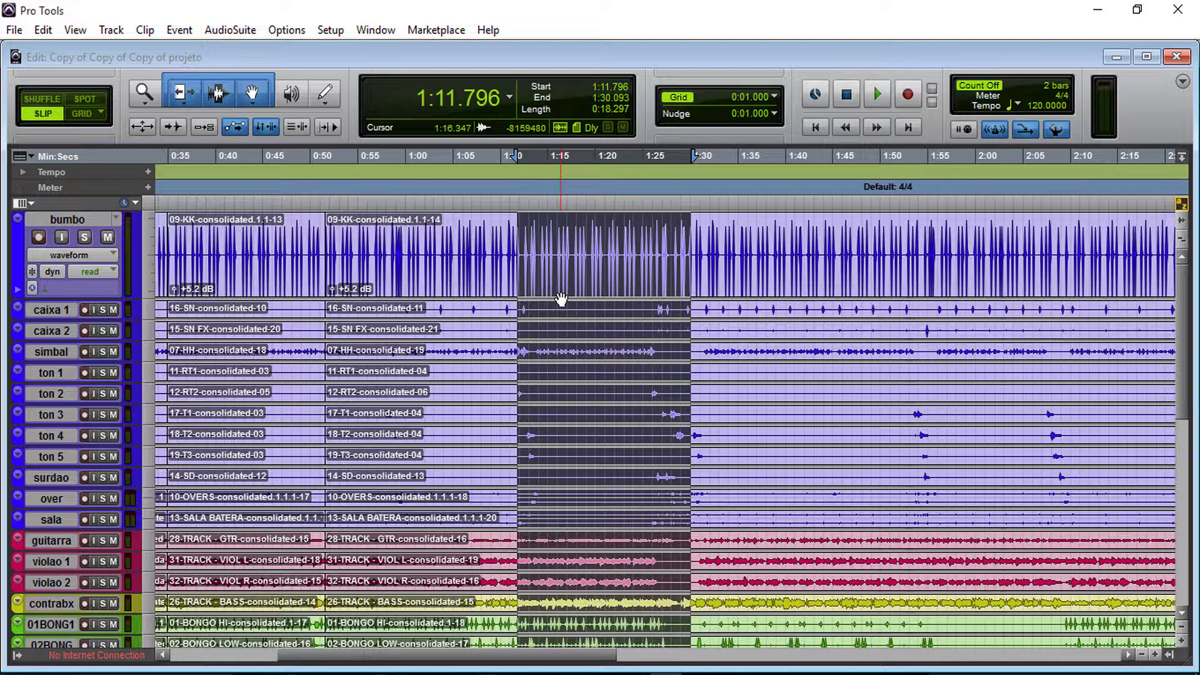
key(ctrl+e)
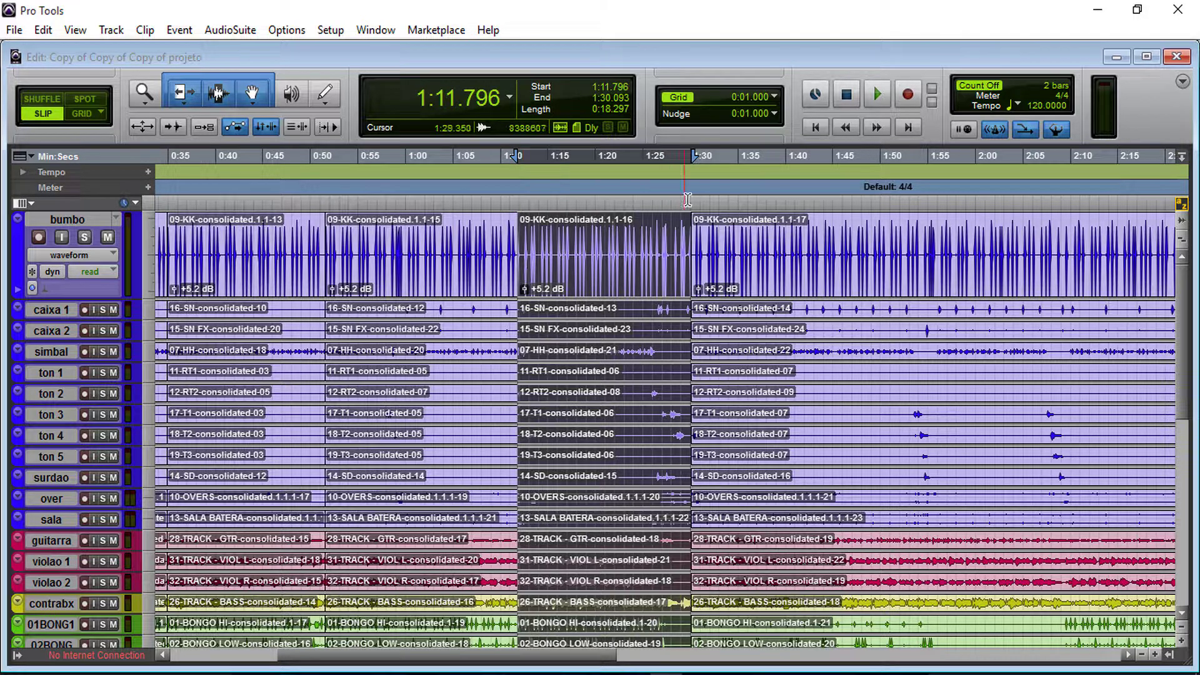
Select the simbal clip spanning 1:11.796 to 1:30.093 and check which Separate Clip options are available for it.
double_click(607, 348)
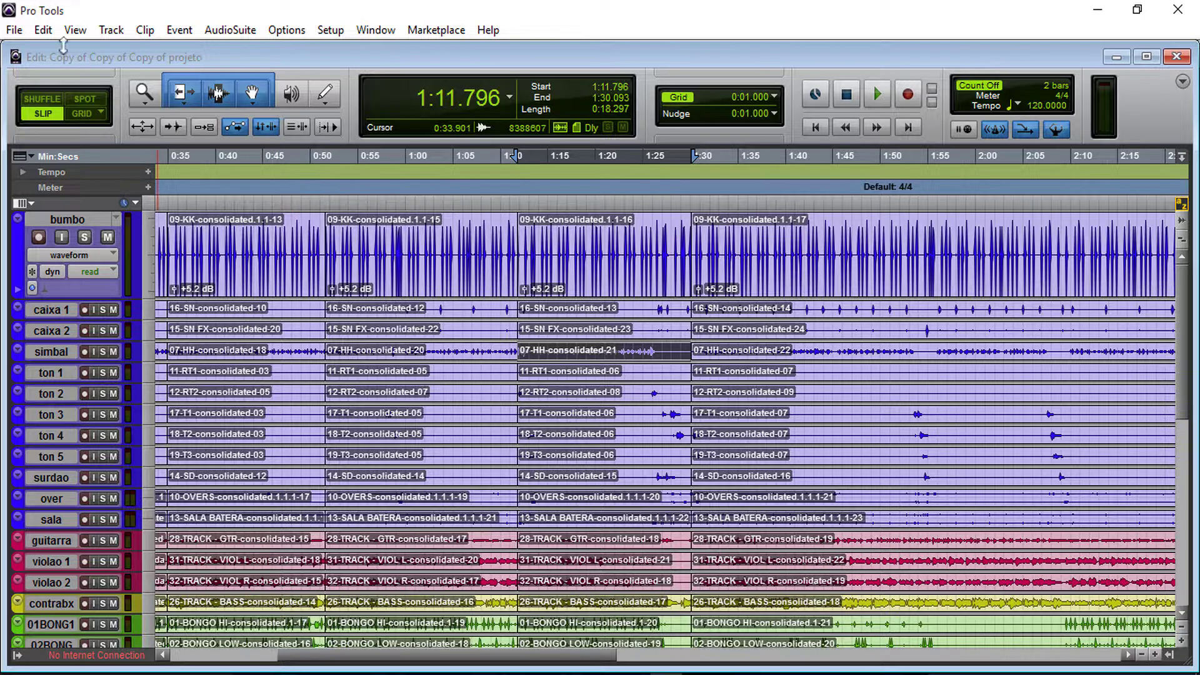
click(44, 32)
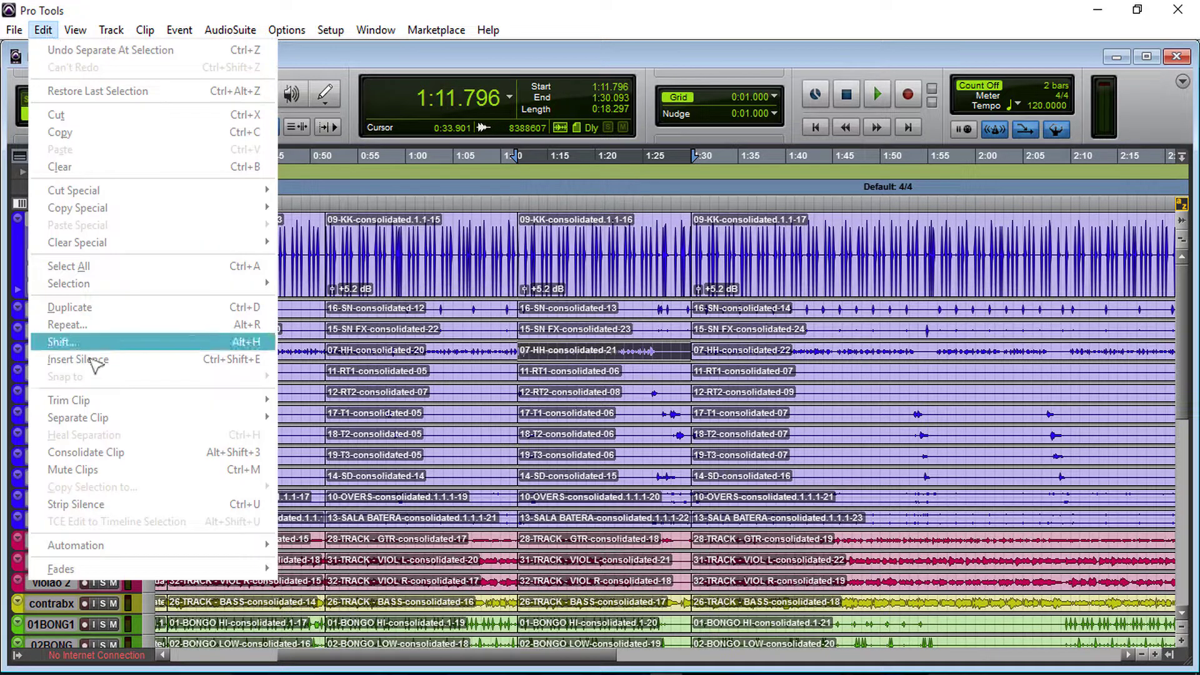
mouse_move(98, 422)
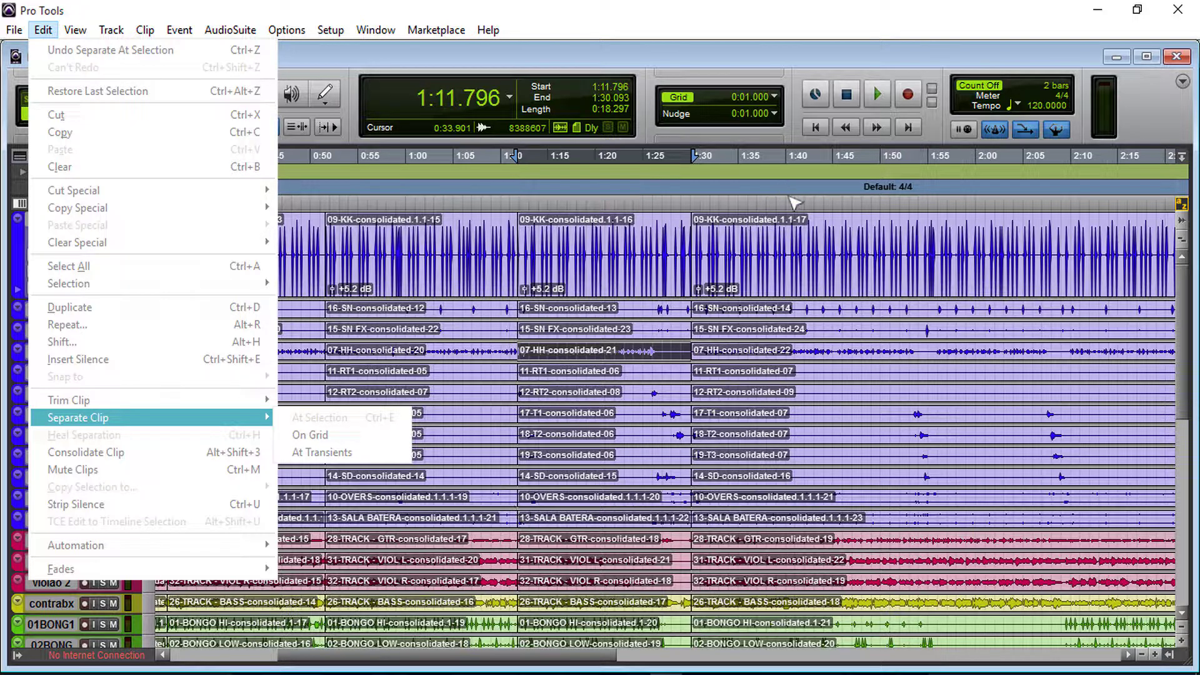
click(833, 202)
Separate the clips on all tracks at the selection from about 1:45.325 to 2:03.808.
drag(835, 203, 1011, 215)
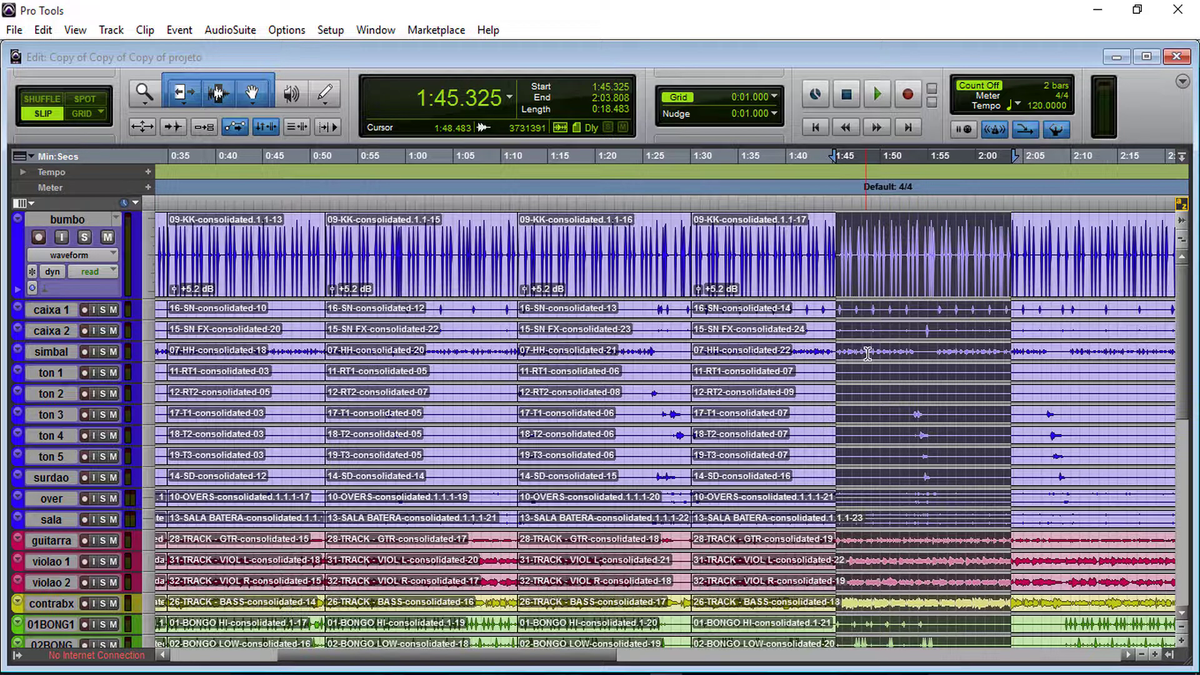
key(ctrl+e)
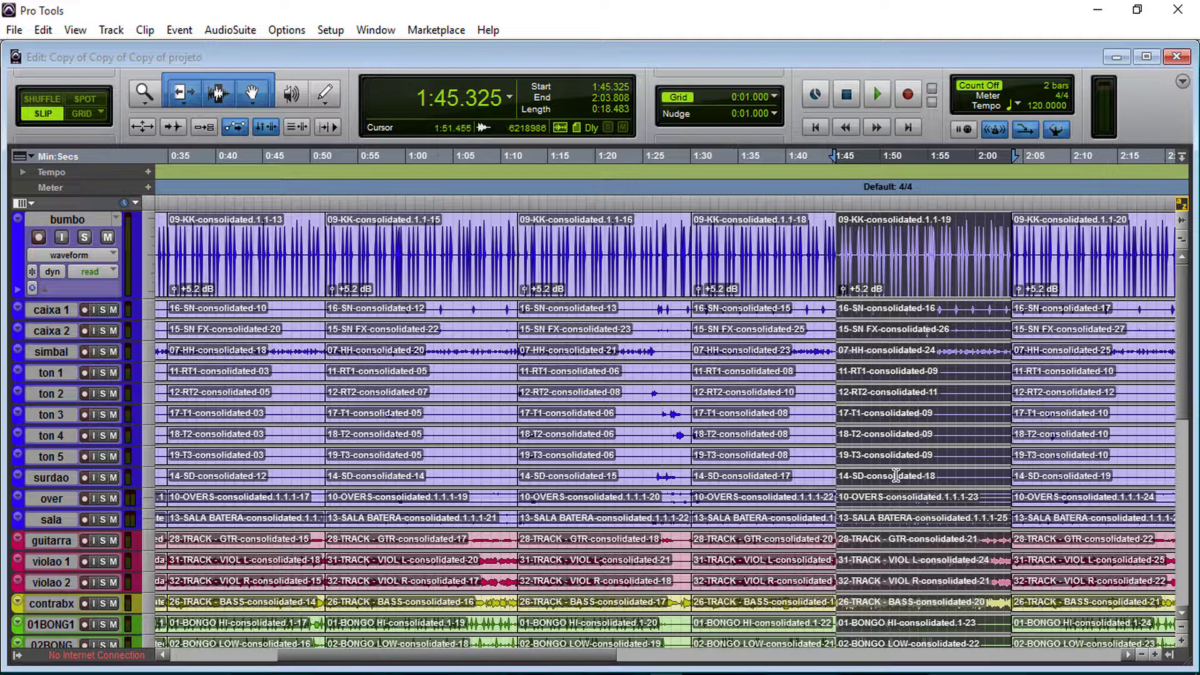